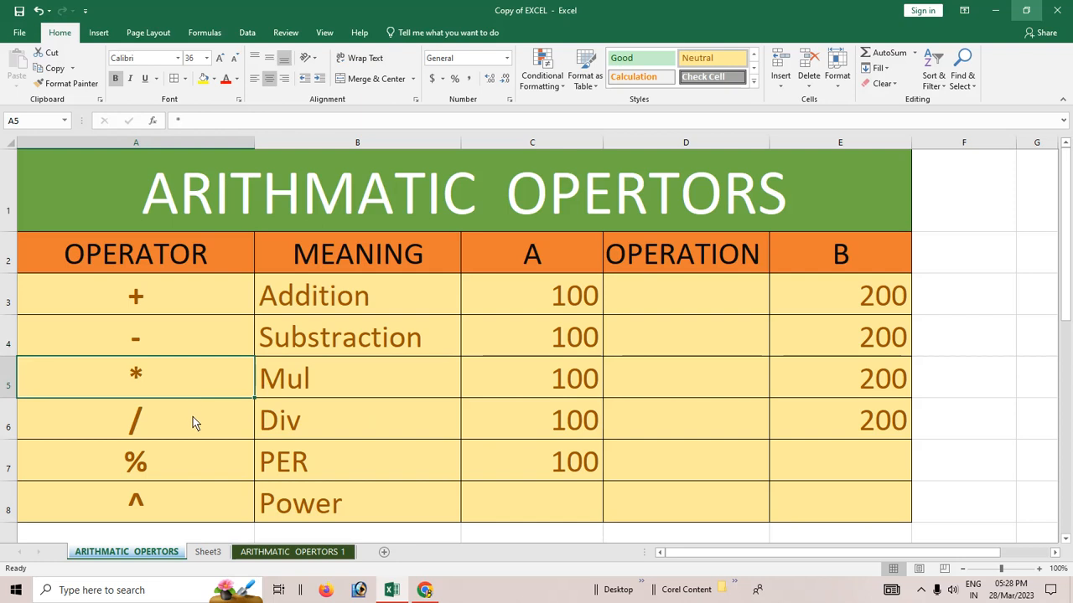
click(191, 418)
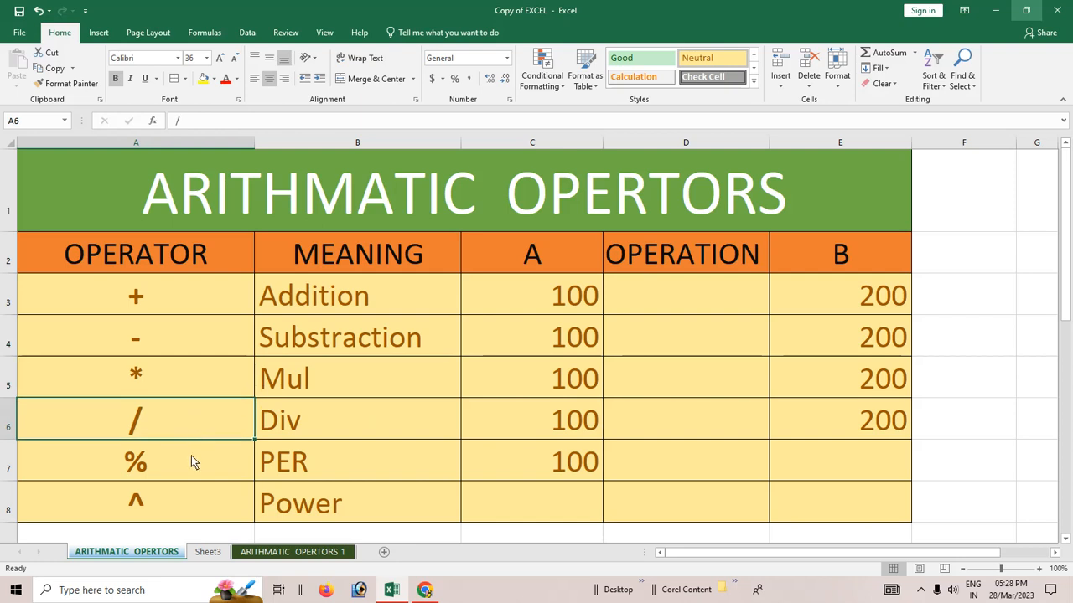
click(191, 455)
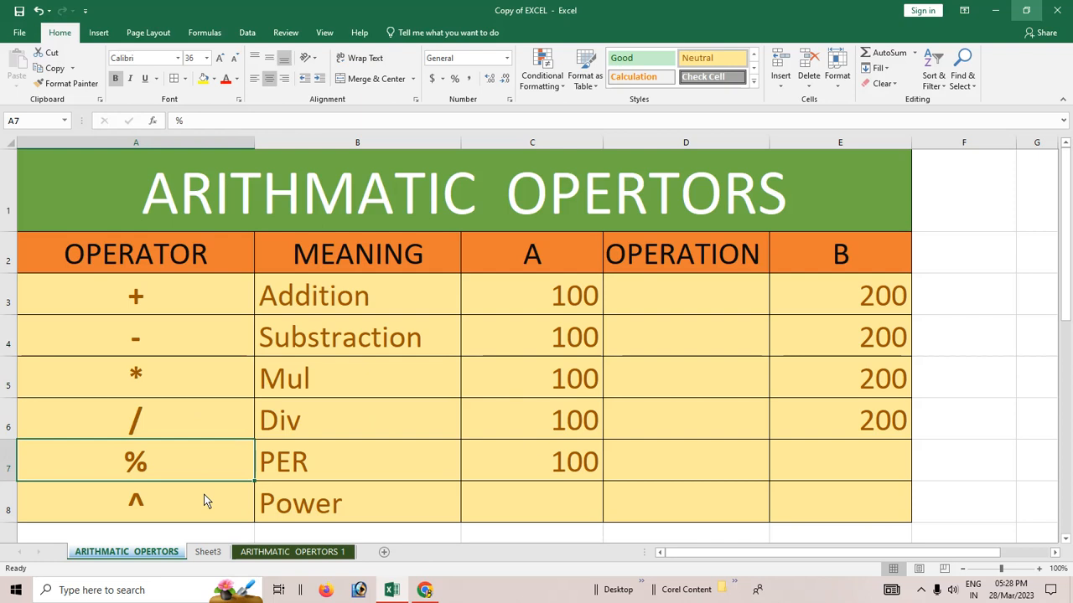
click(204, 495)
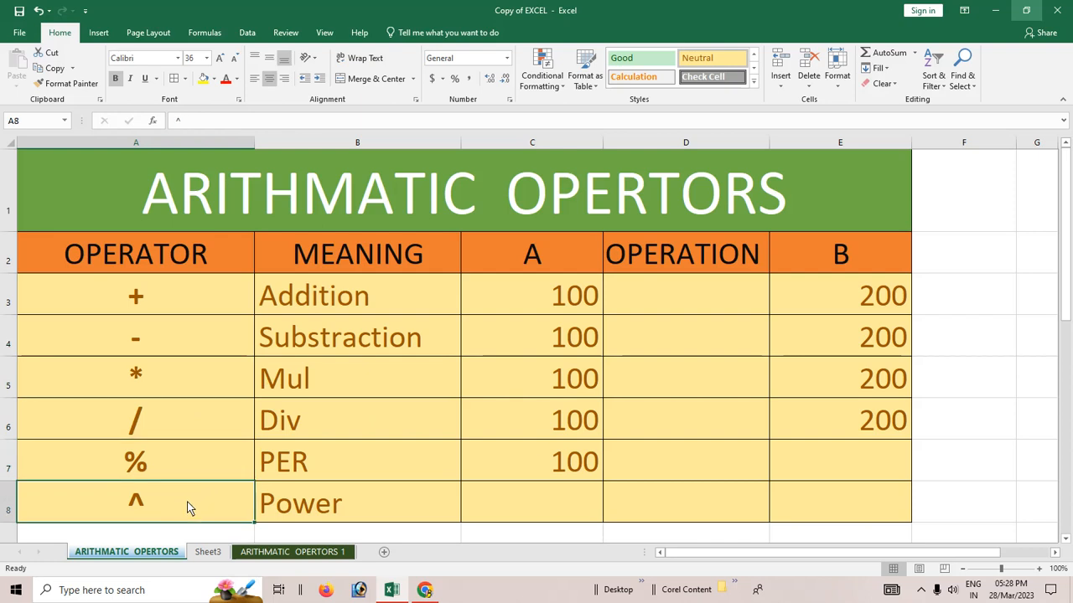
click(292, 513)
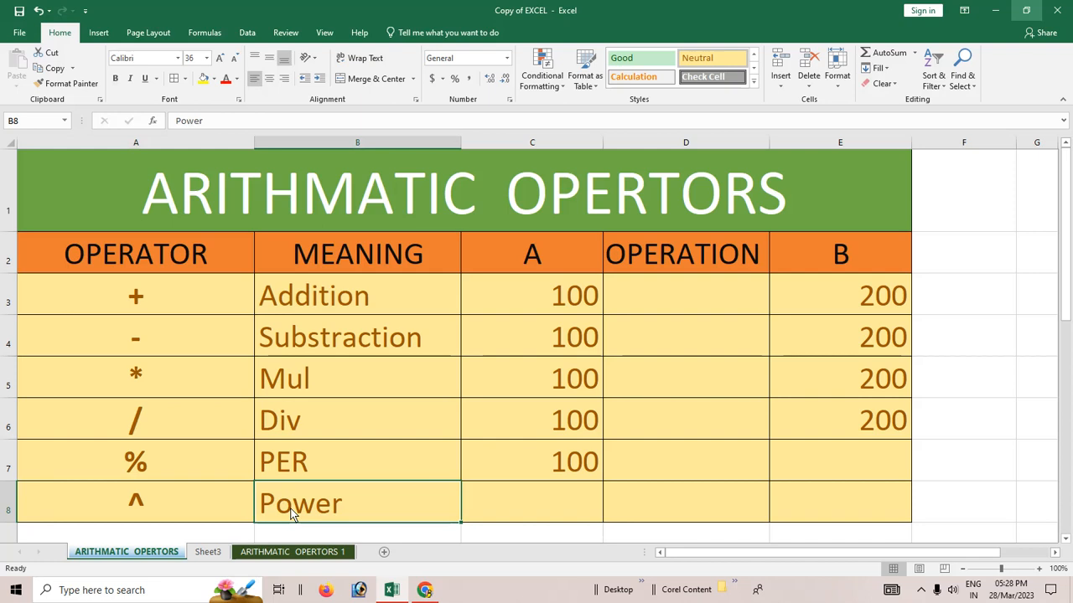
click(542, 294)
Enter the formula =C3+E3 in the Addition row's OPERATION cell, D3
click(694, 291)
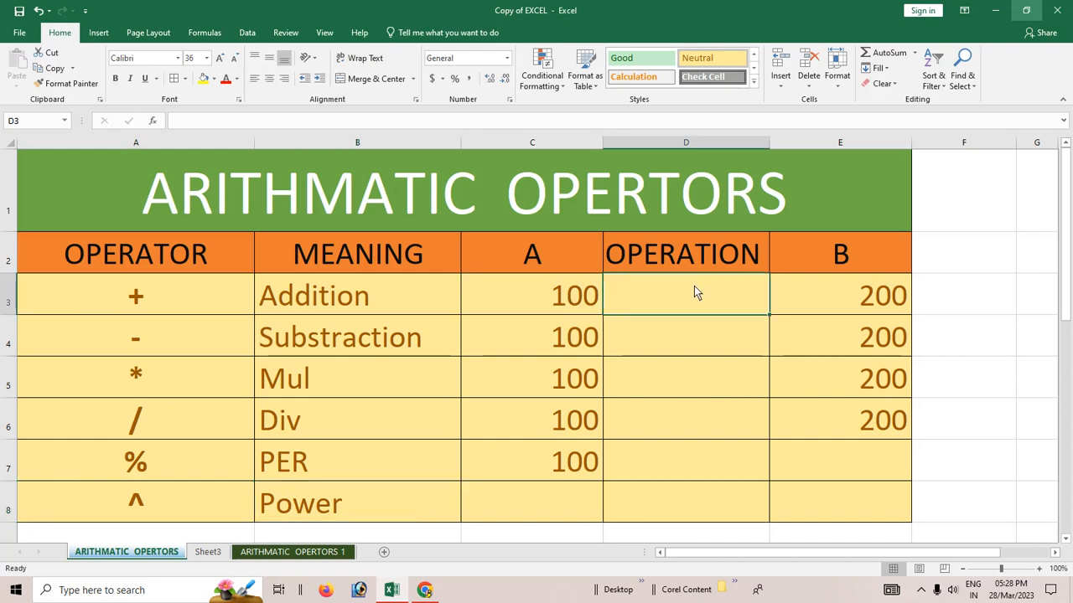
text(=)
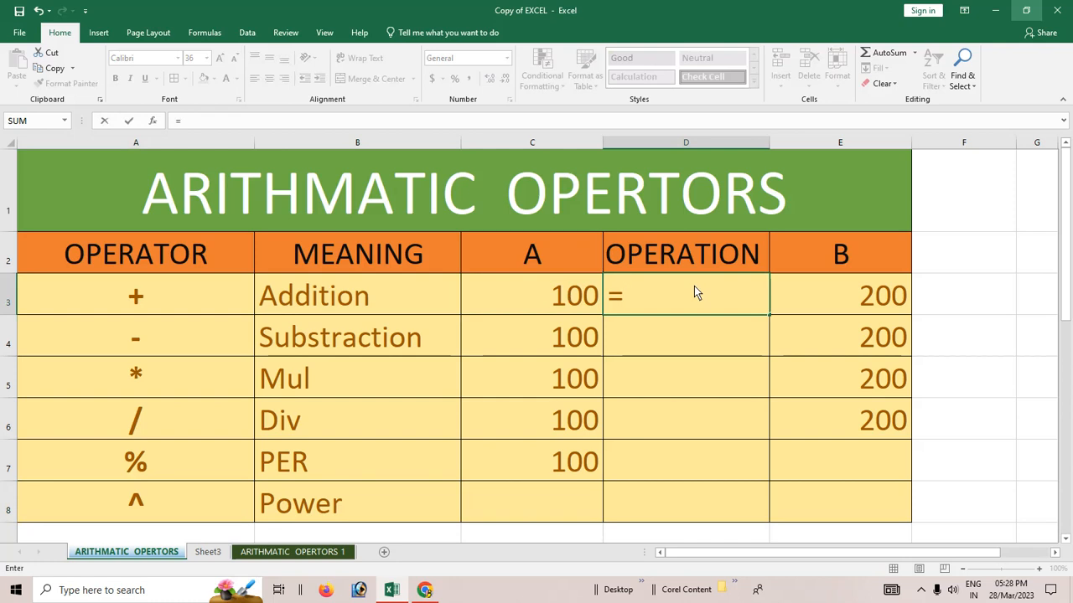
click(537, 290)
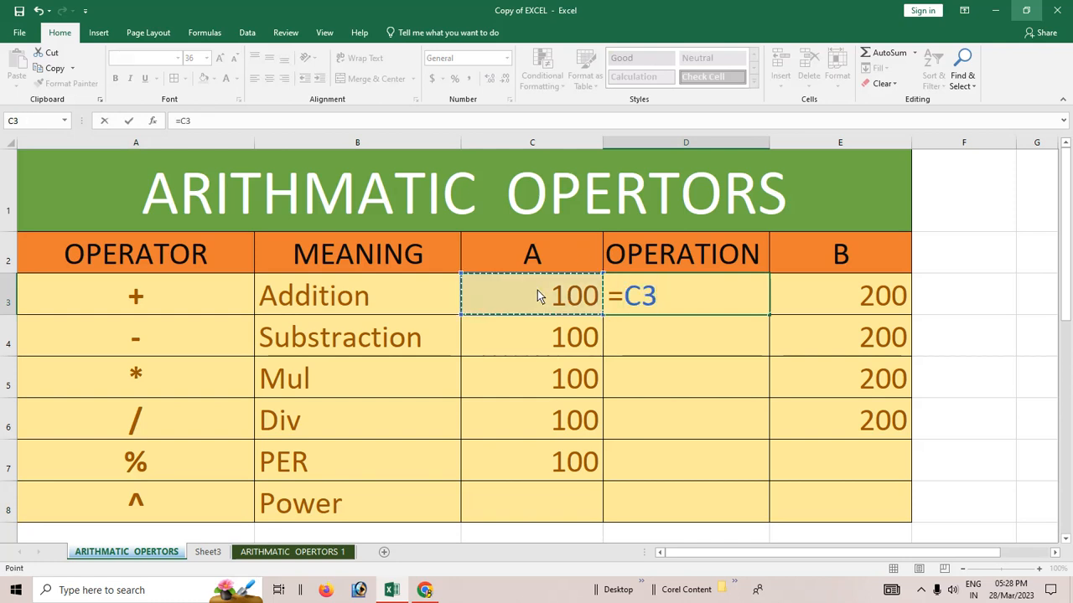
text(+)
click(808, 306)
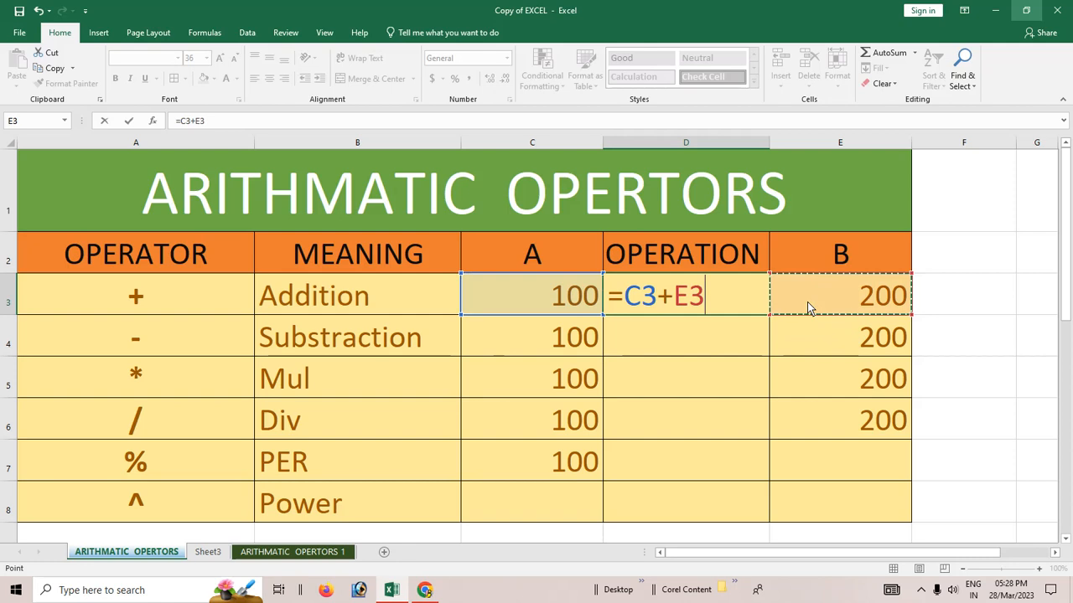
key(Return)
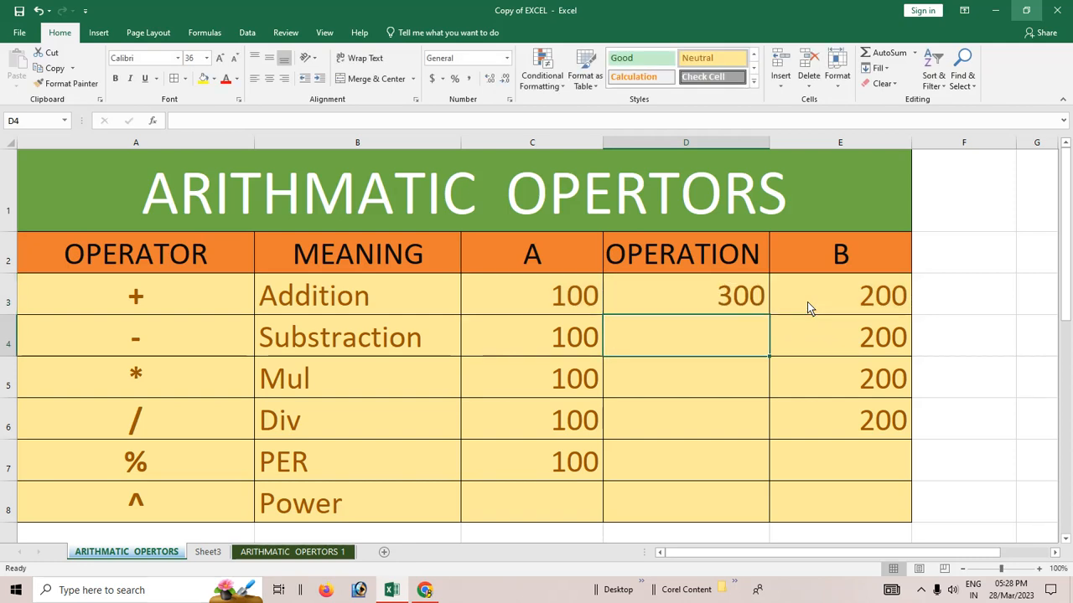
Enter the formula =C4-E4 in the Substraction row's OPERATION cell, D4
text(=)
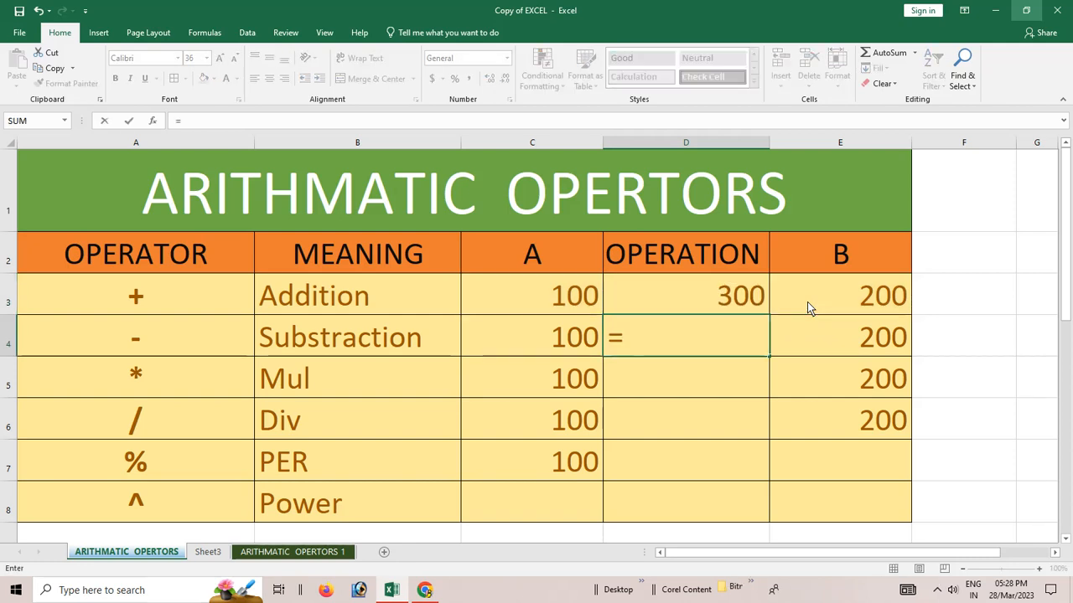
click(540, 334)
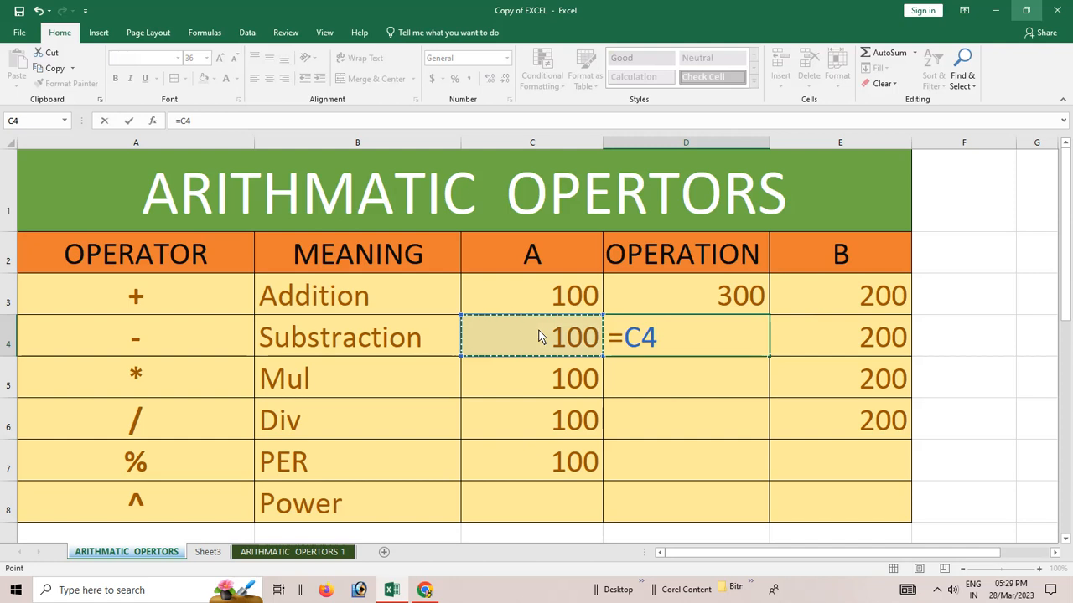
text(-)
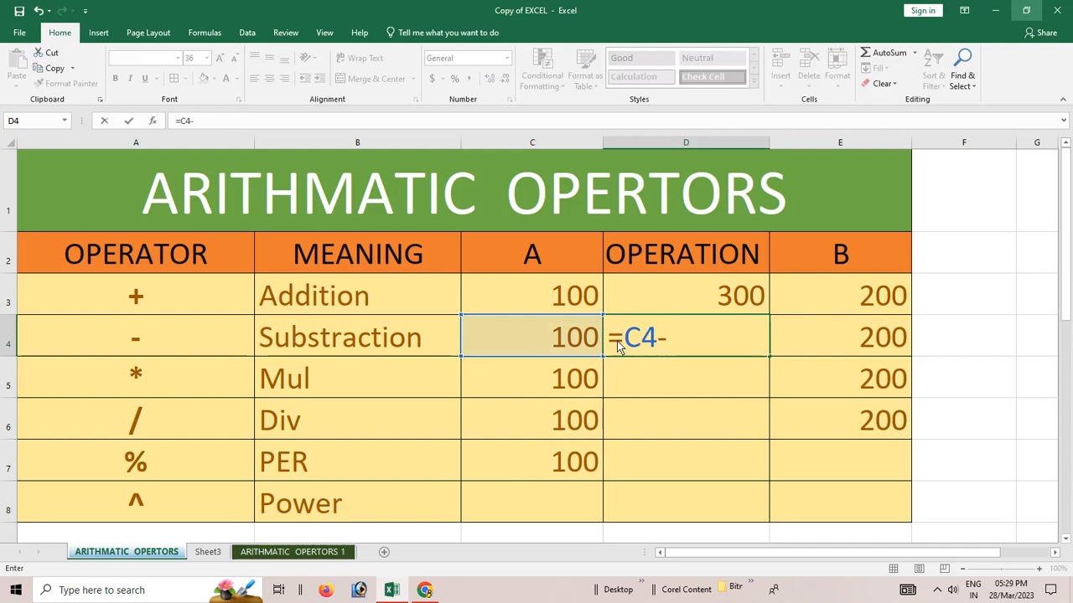
click(784, 352)
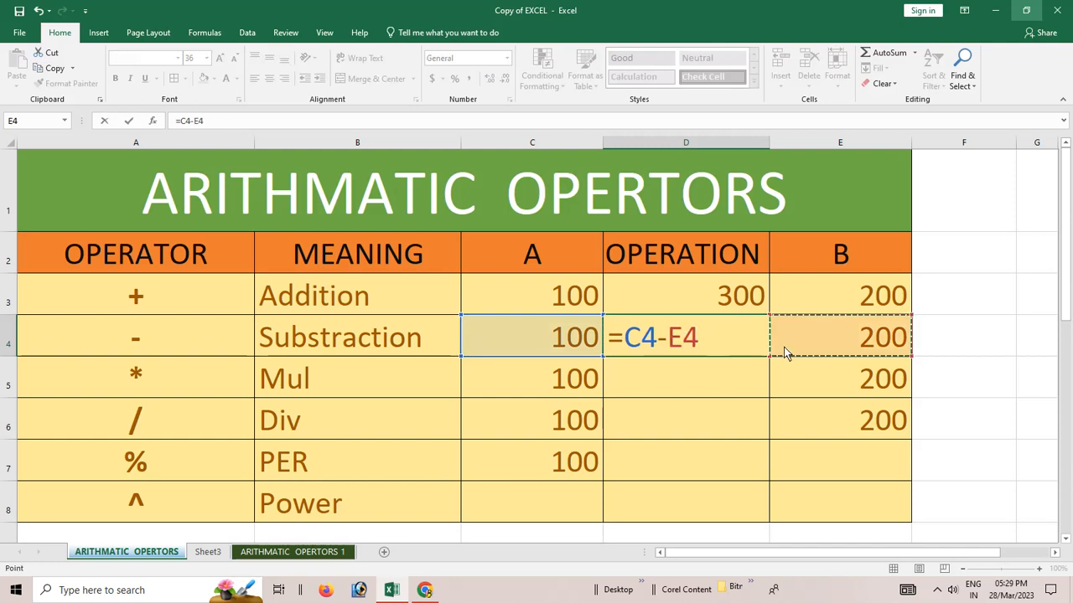
key(Return)
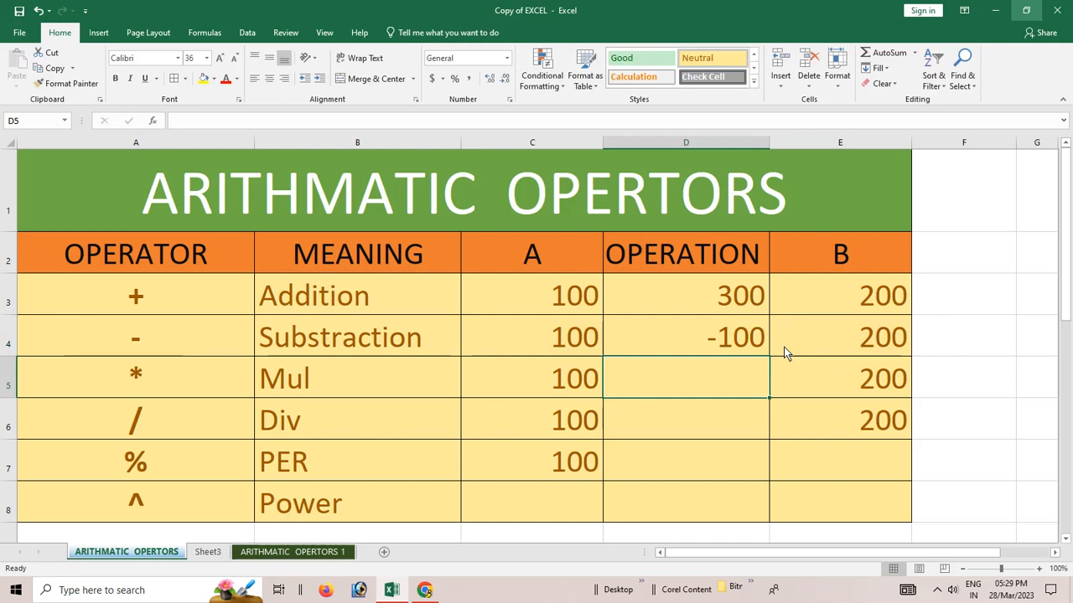
Enter the formula =C5*E5 in the Mul row's OPERATION cell, D5
text(=)
click(570, 387)
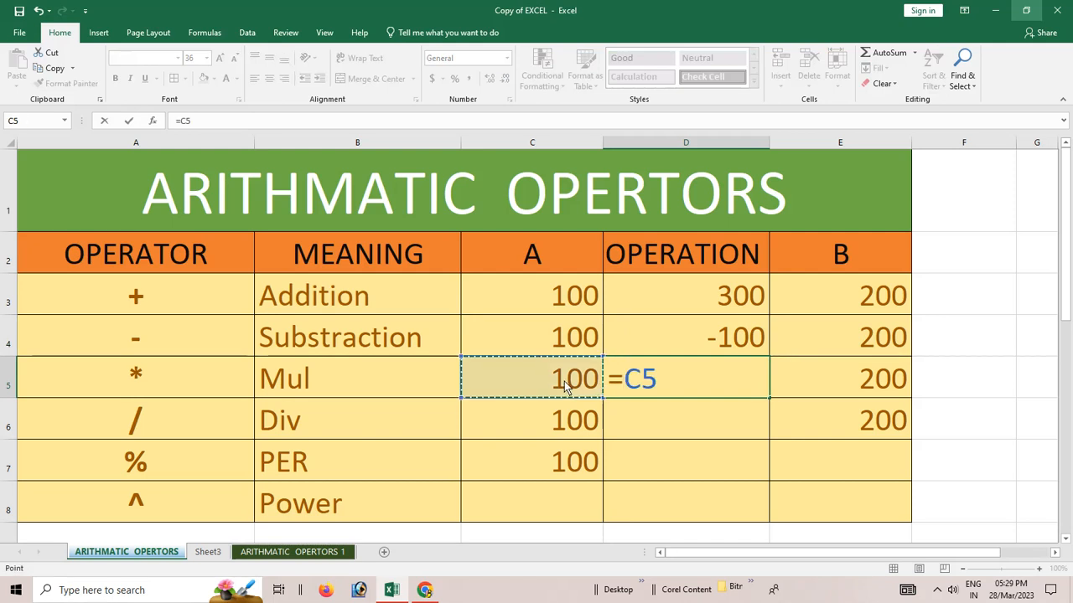
text(*)
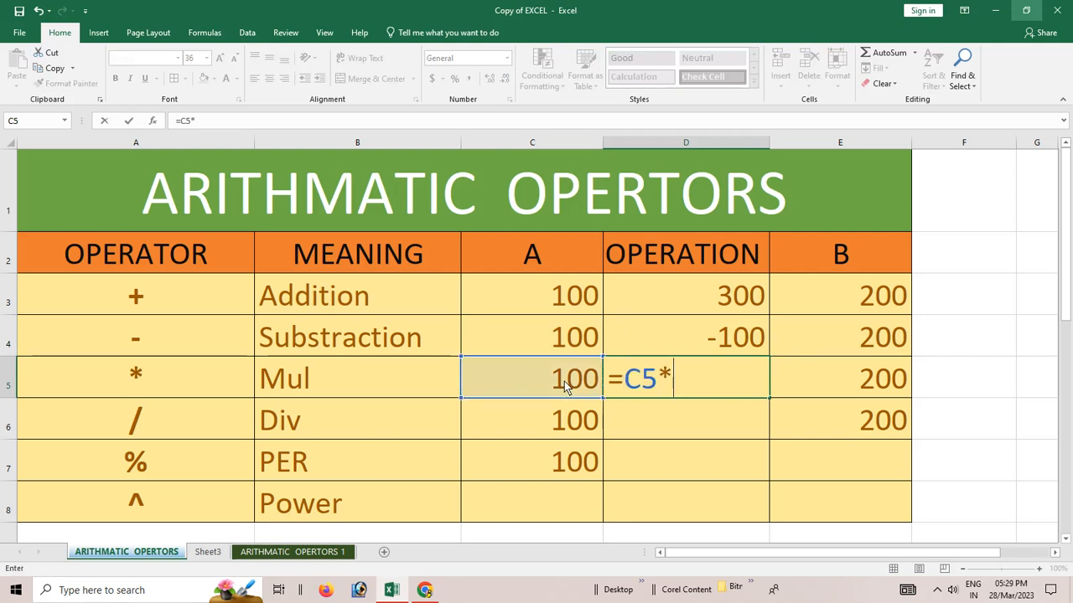
click(814, 383)
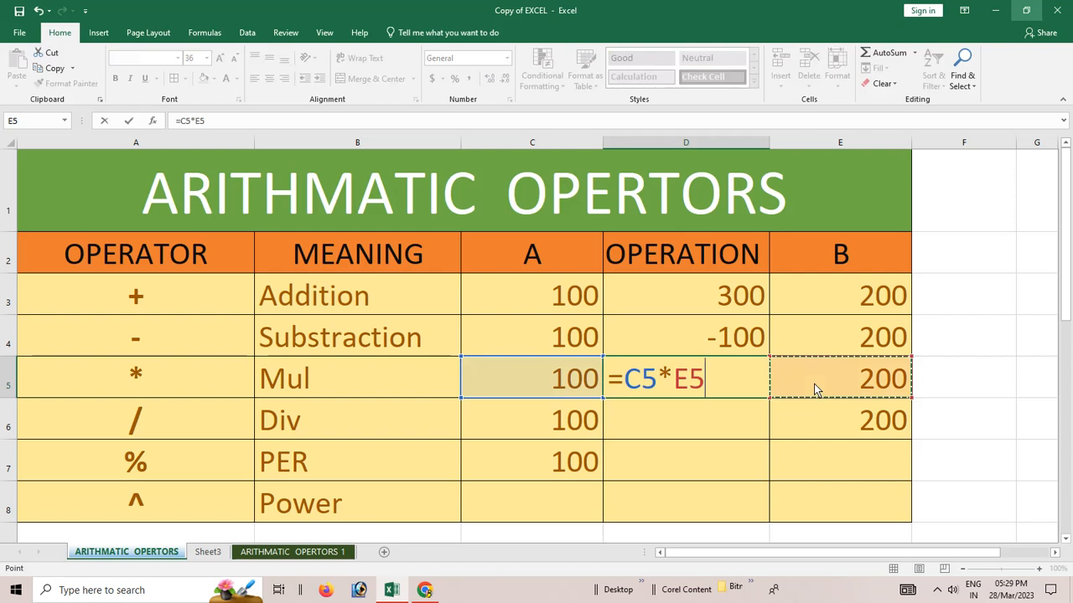
key(Return)
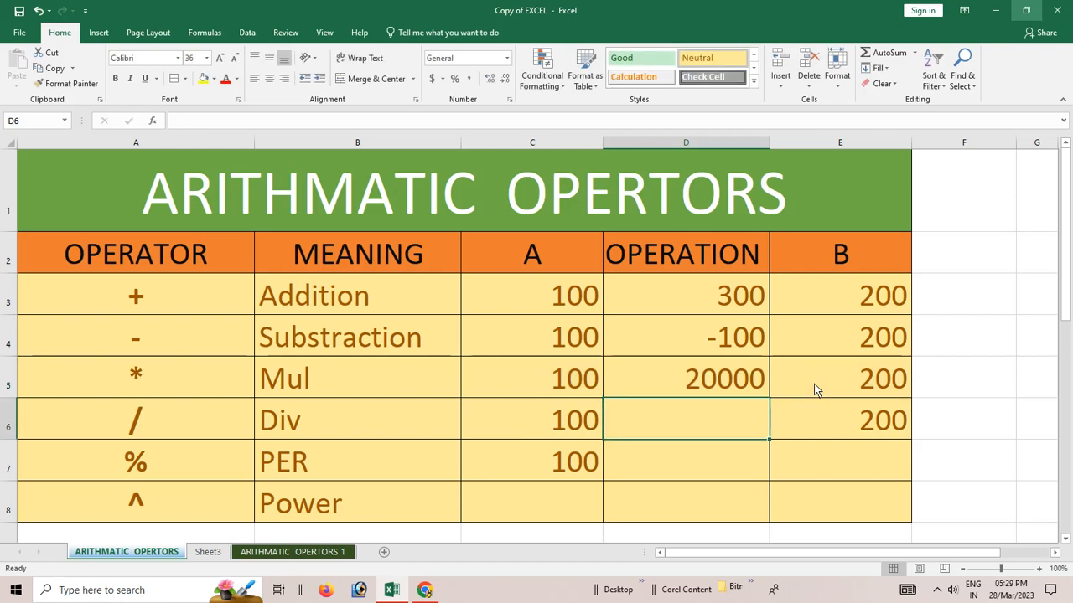
Enter the formula =C6/E6 in the Div row's OPERATION cell, D6
text(=)
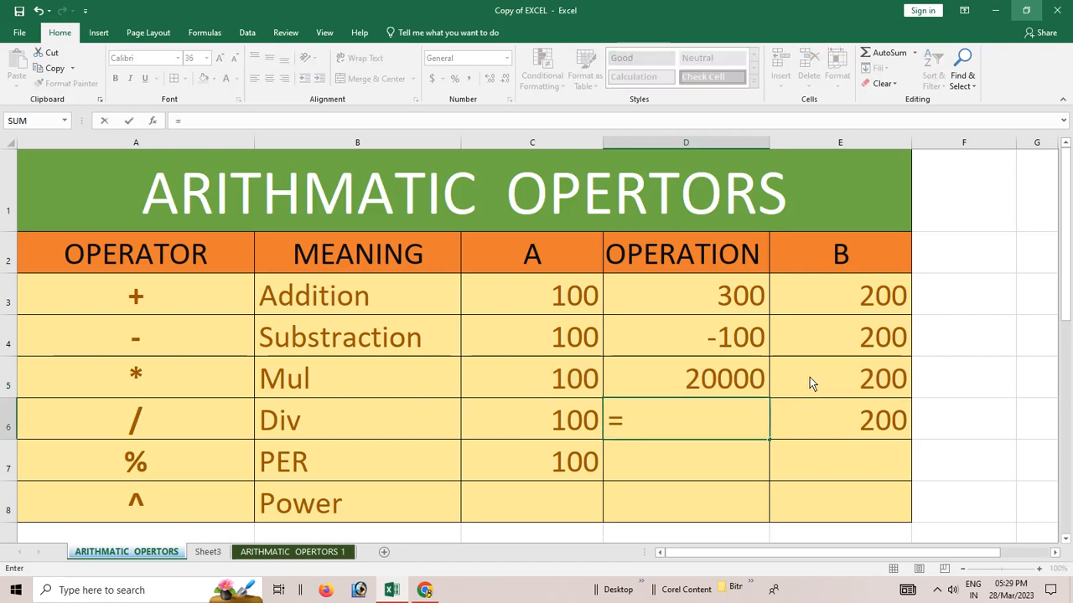
click(549, 418)
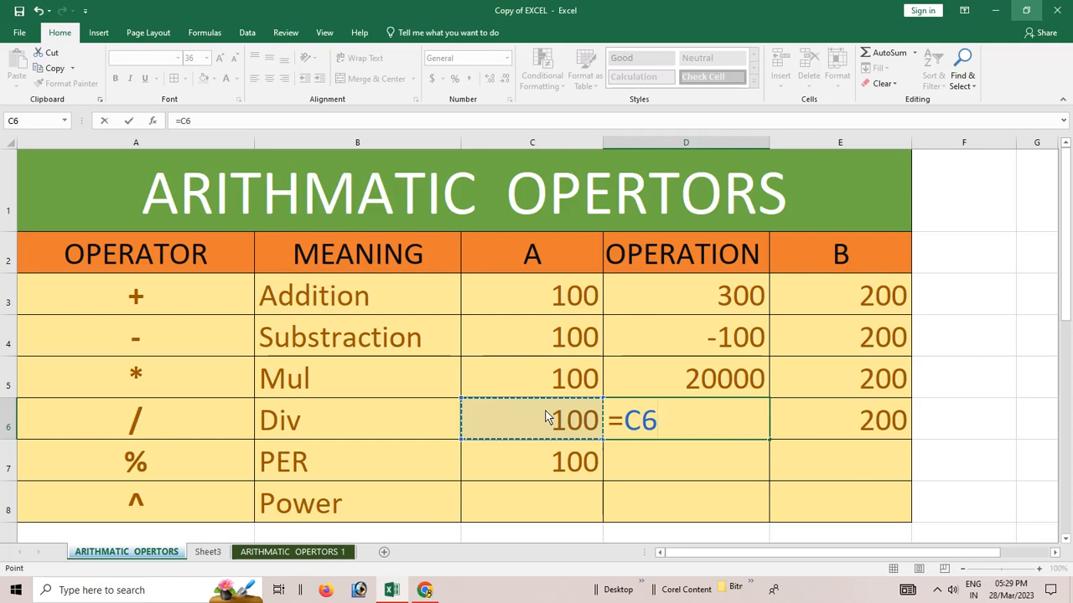
text(/)
click(892, 422)
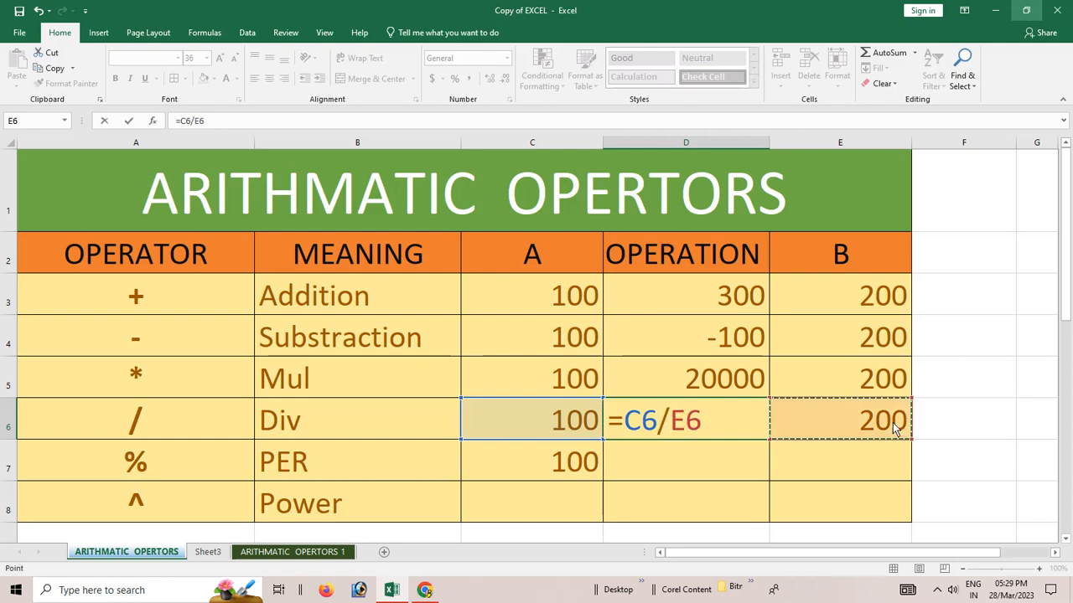
key(Return)
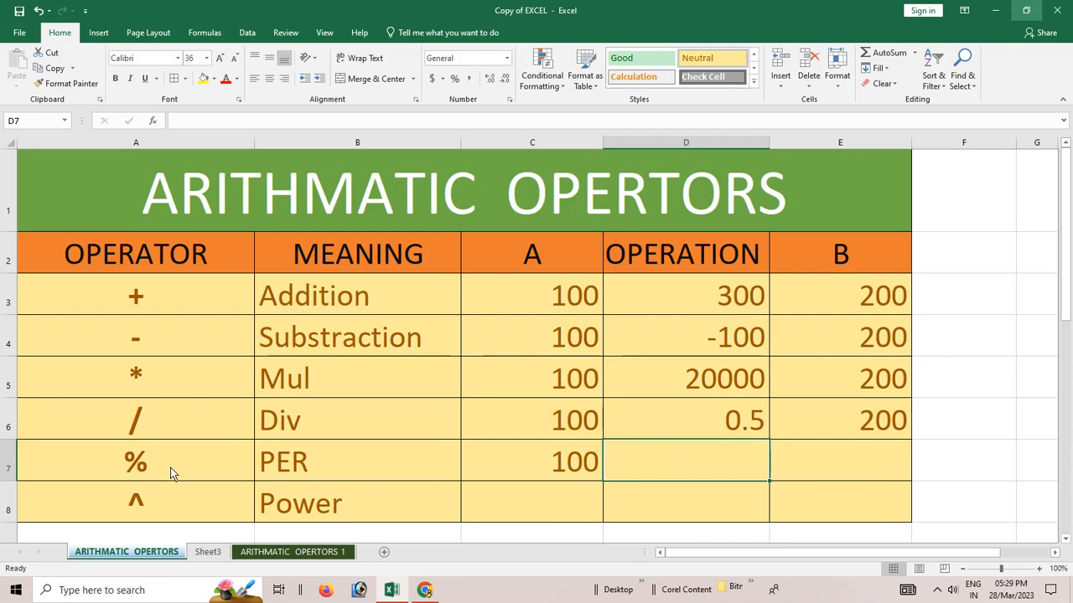
Format the PER row's B value, cell E7, as a percentage and enter 5%
click(833, 477)
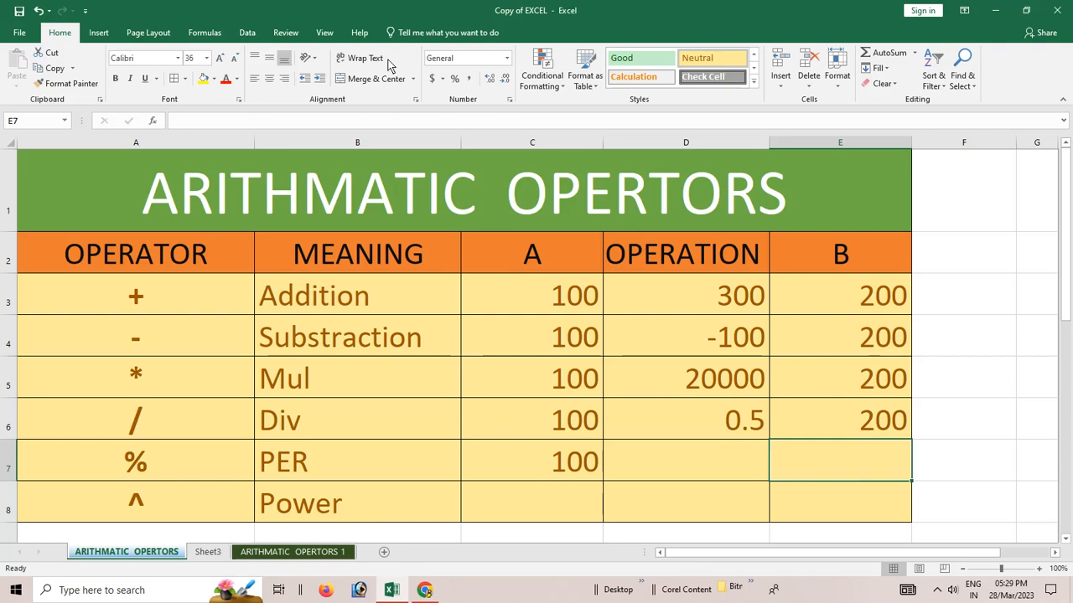
click(453, 80)
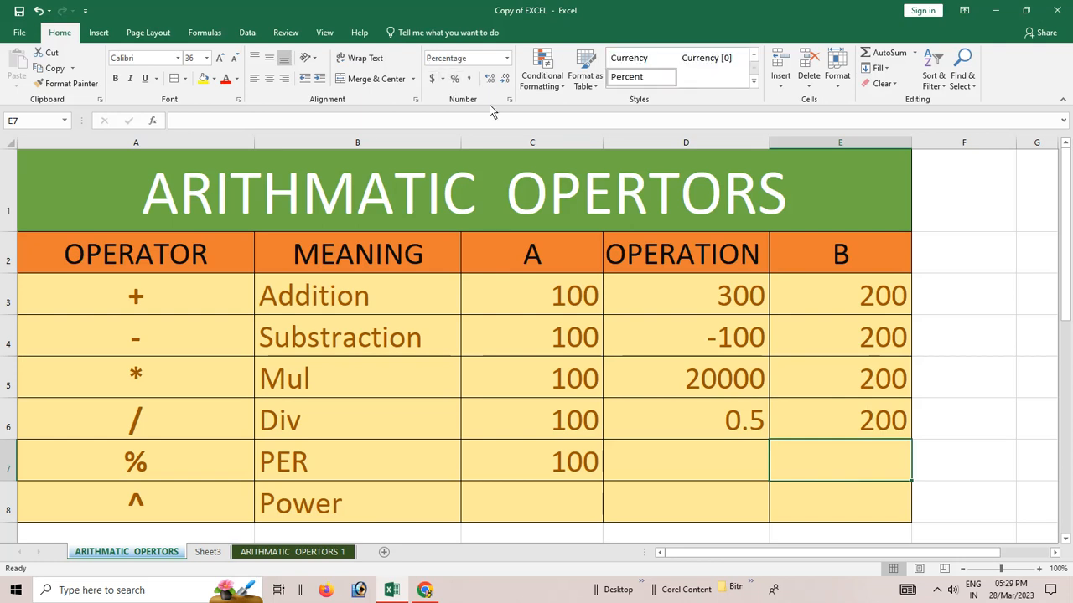
text(5)
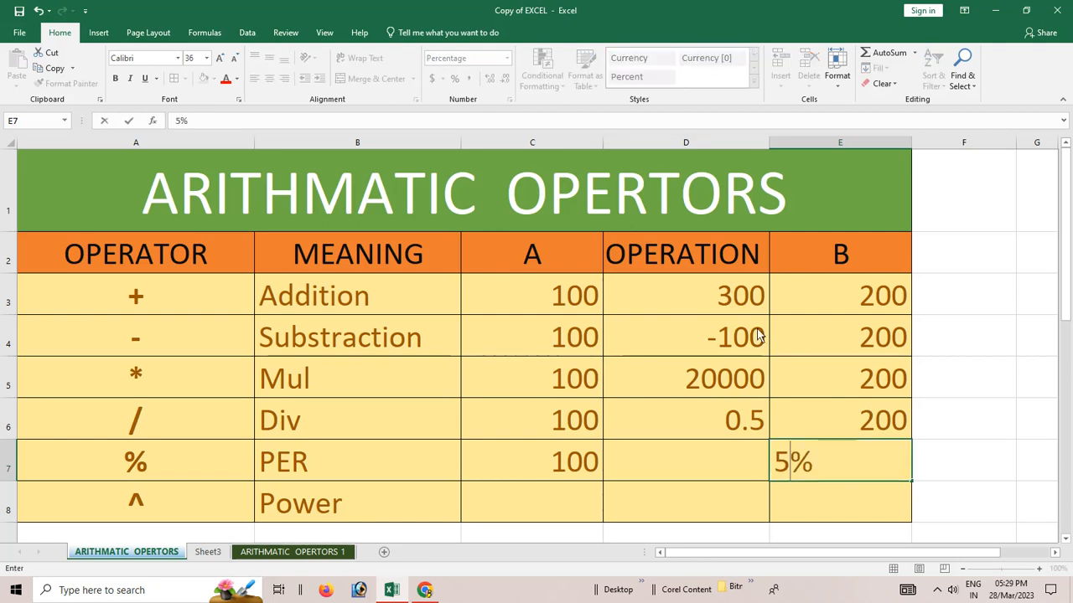
click(950, 382)
click(872, 468)
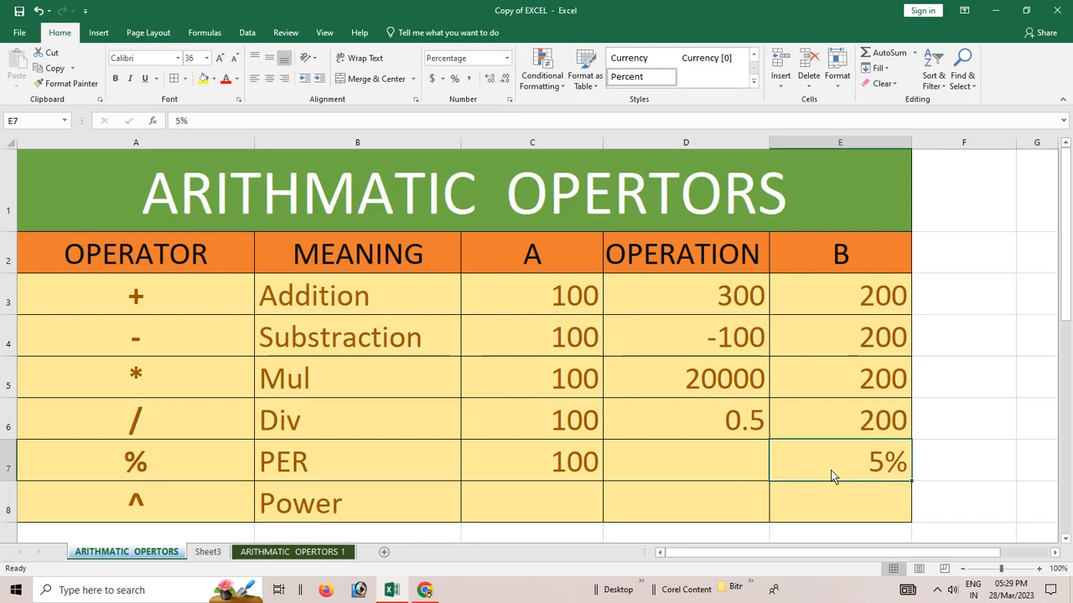
Enter the formula =C7*E7 in the PER row's OPERATION cell, D7
click(686, 467)
text(=)
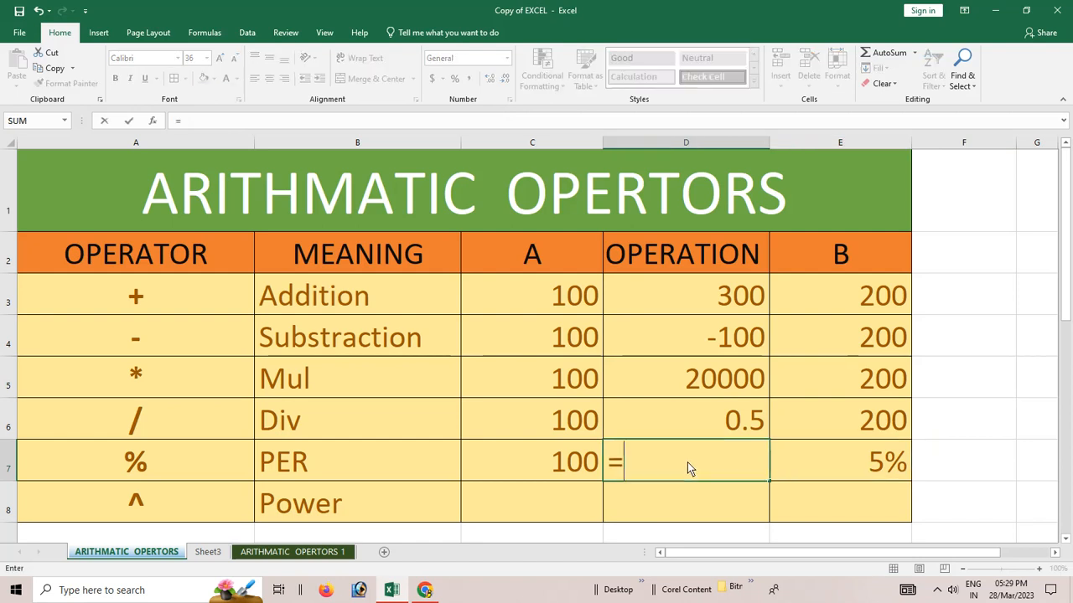
click(562, 461)
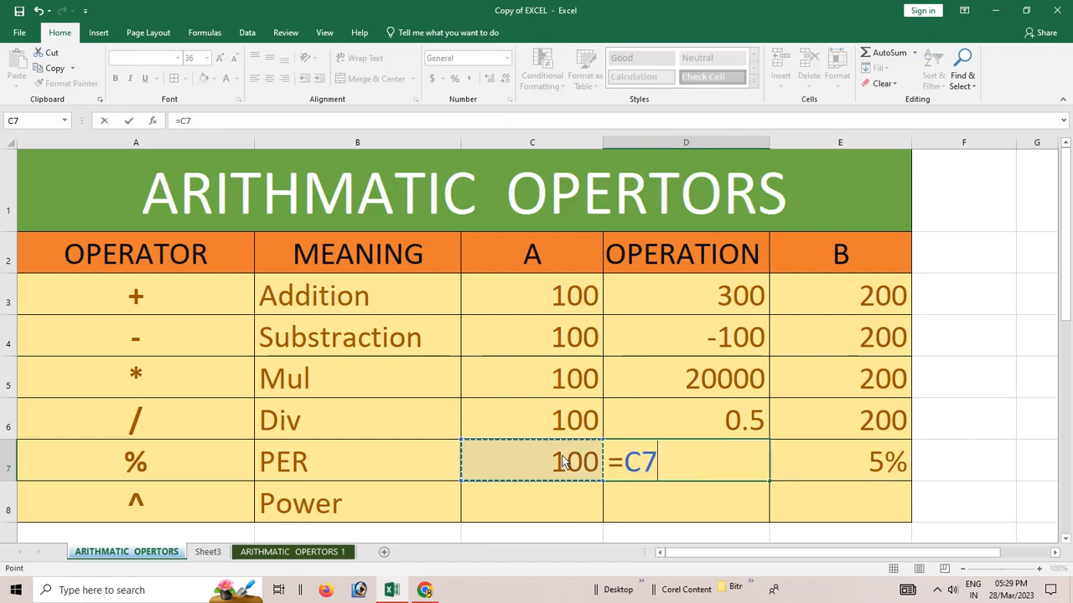
text(*)
click(813, 470)
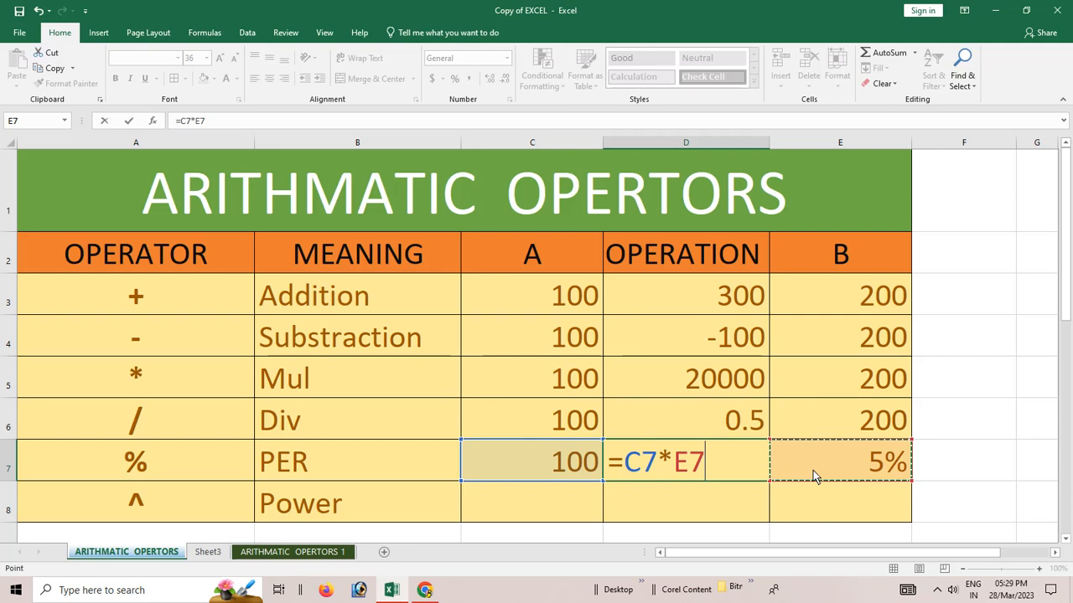
key(Return)
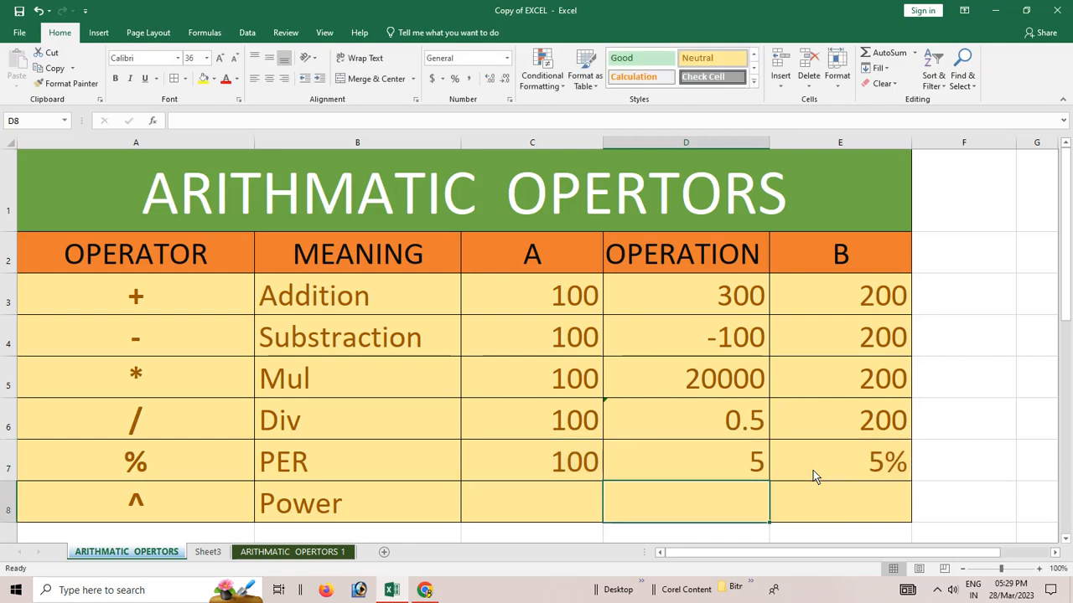
Change the PER row's A value in cell C7 to 50
click(576, 477)
text(5)
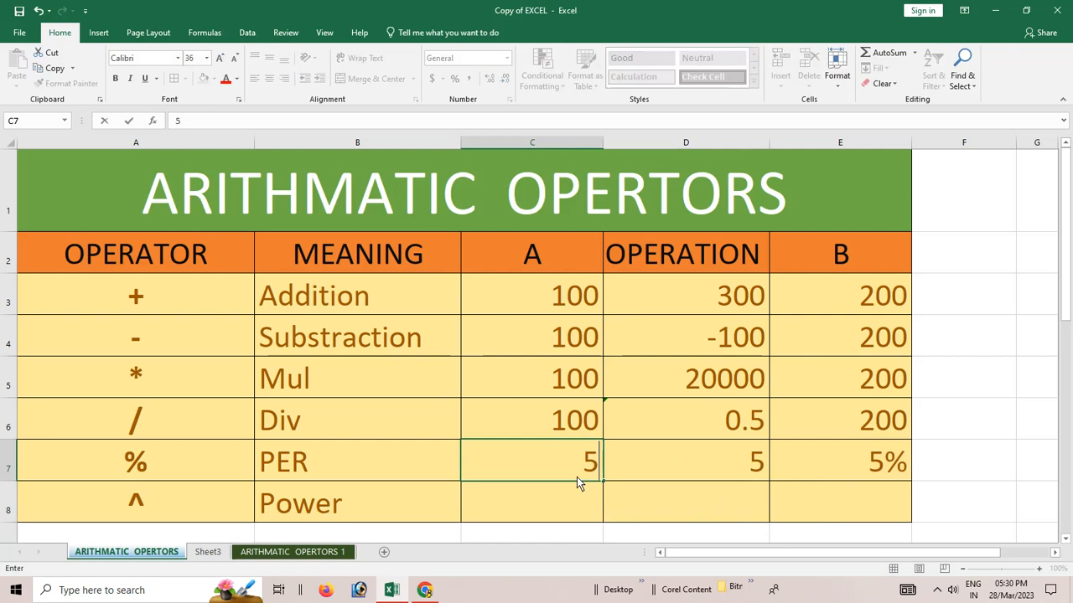
text(0)
key(Return)
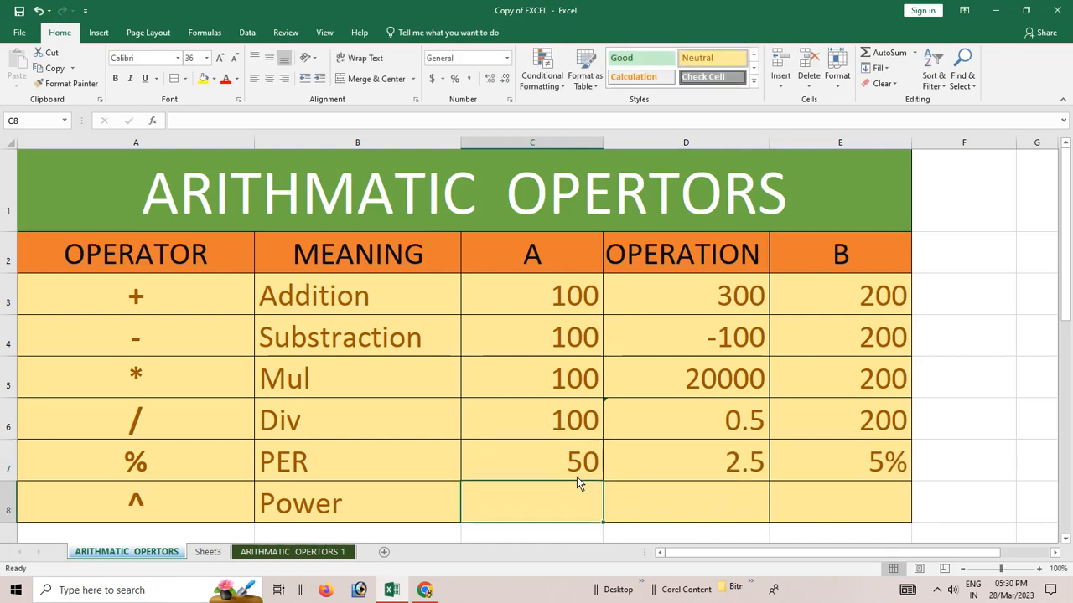
Enter 2 as both the A value (C8) and the B value (E8) of the Power row
click(154, 505)
click(500, 505)
text(2)
click(836, 519)
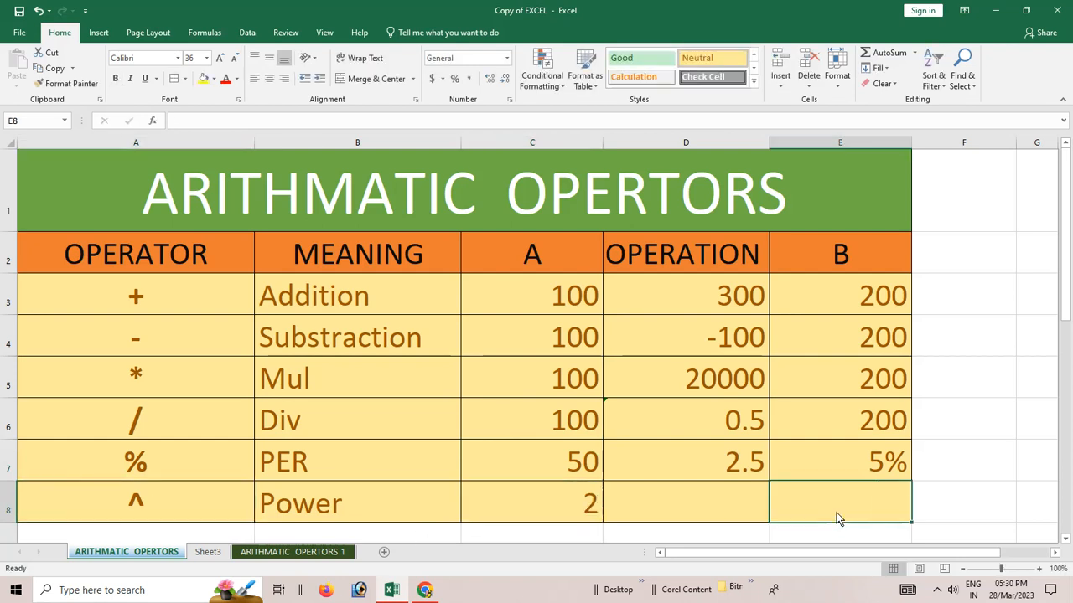
text(2)
Enter the formula =C8^E8 in the Power row's OPERATION cell, D8
click(733, 503)
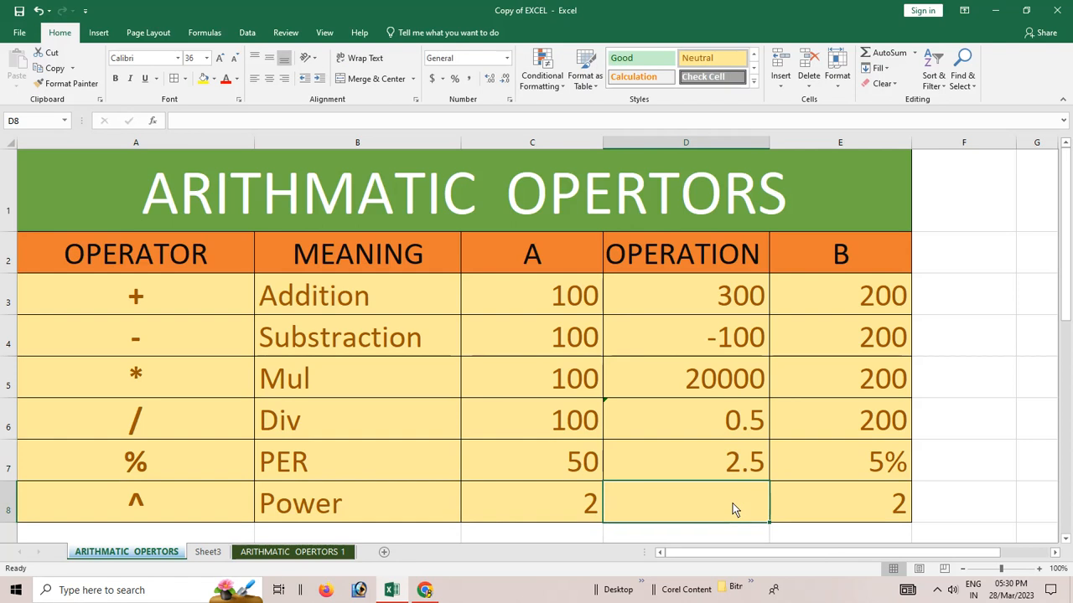
text(=)
click(561, 514)
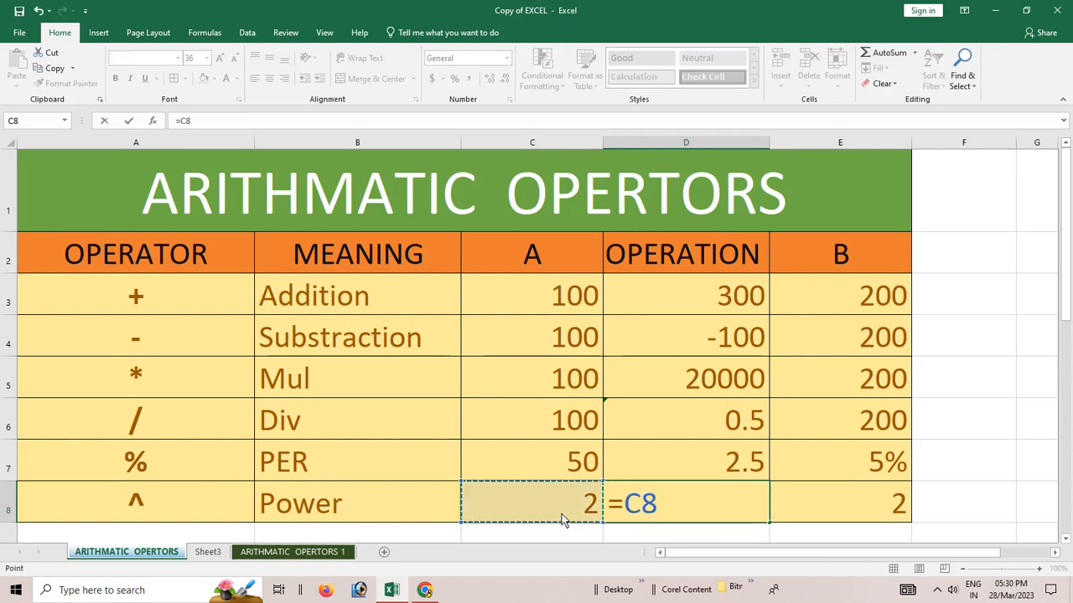
text(^)
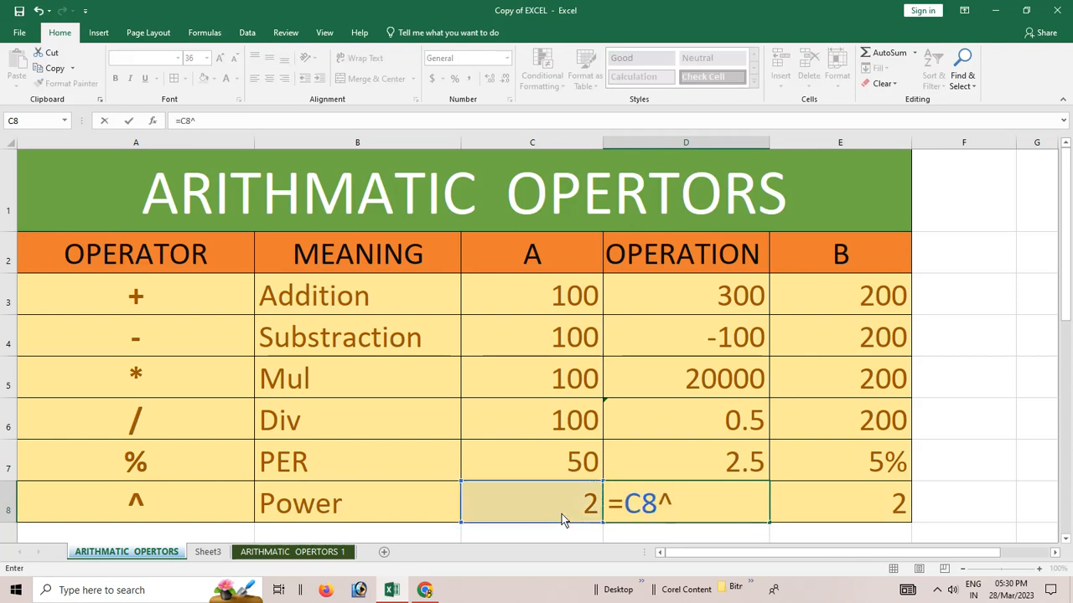
click(853, 518)
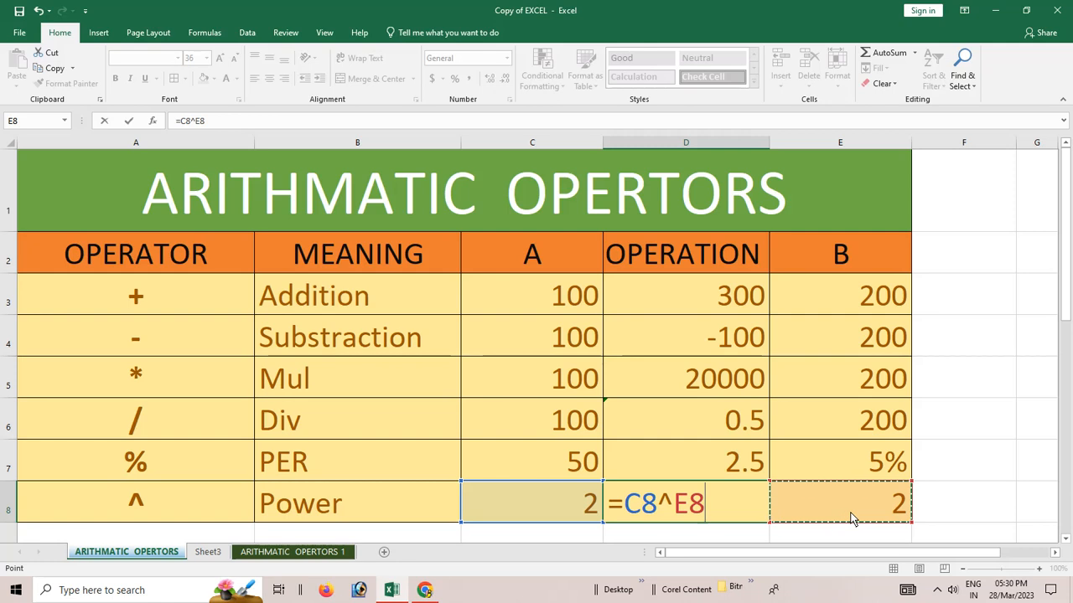
key(Return)
scroll(832, 428, up, 1)
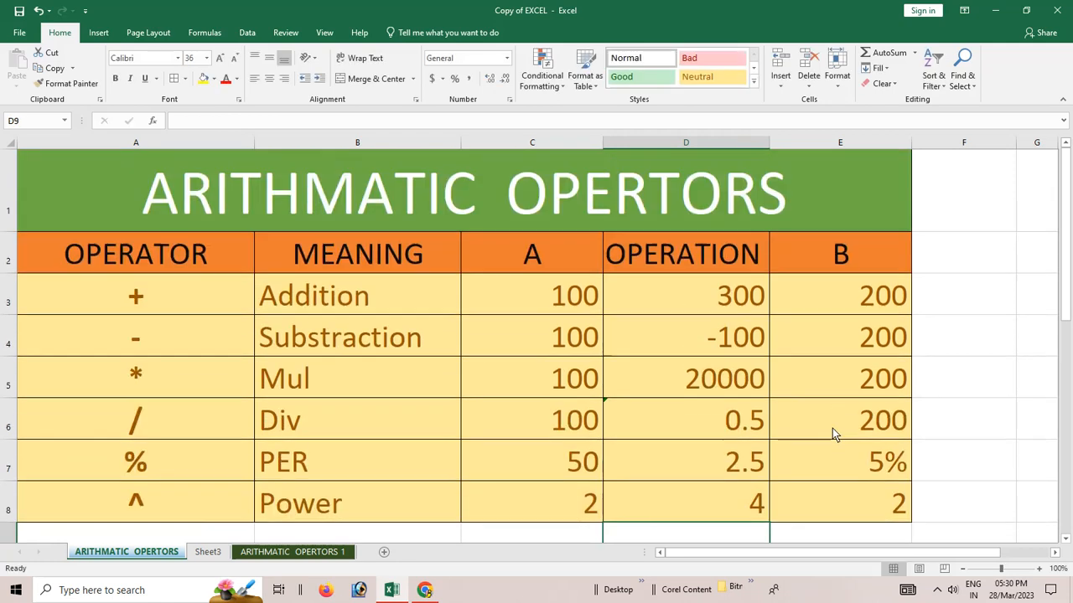
Set the Power row's B value in cell E8 to 3
click(835, 495)
text(3)
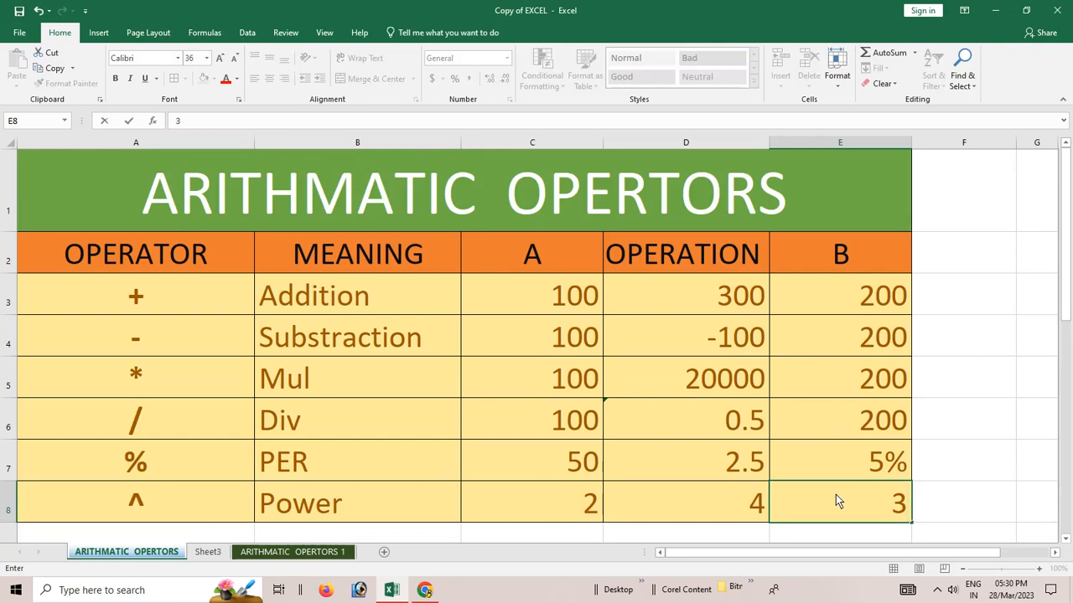
key(Return)
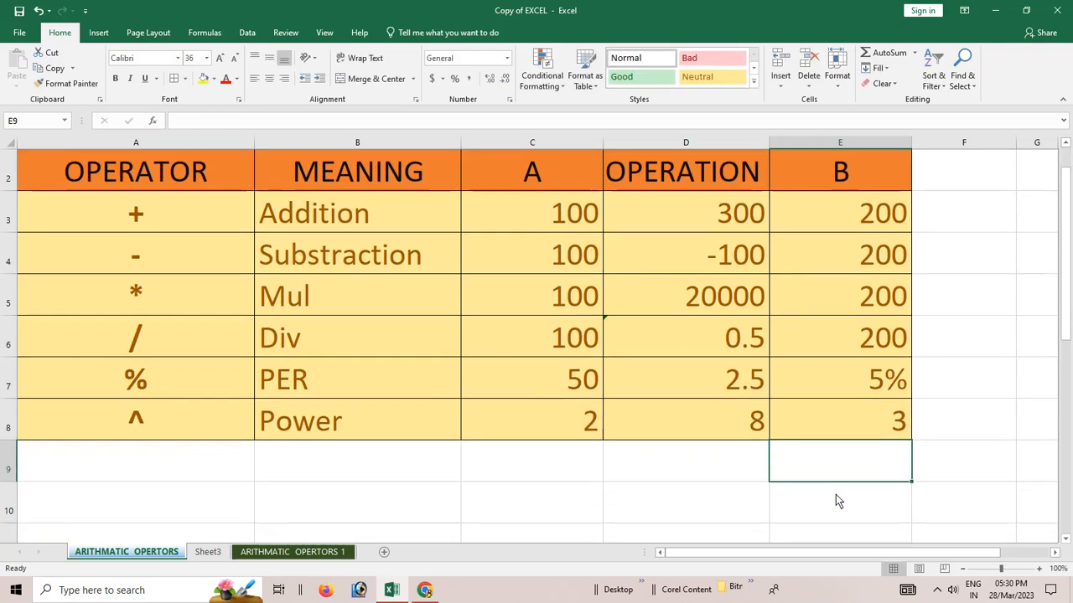
Change the Power row's B value in cell E8 to 4
click(862, 435)
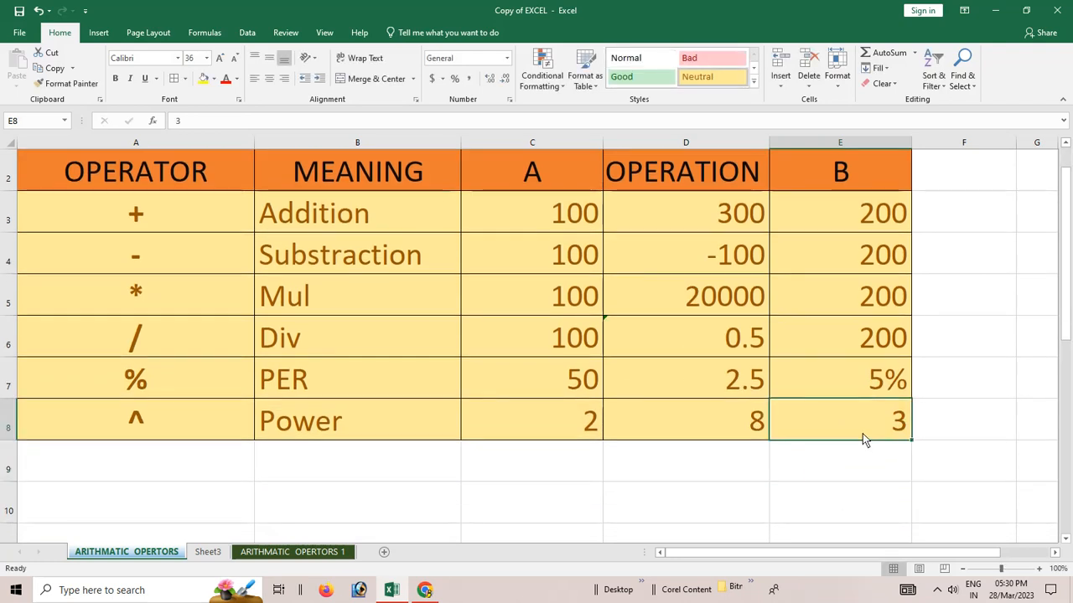
text(4)
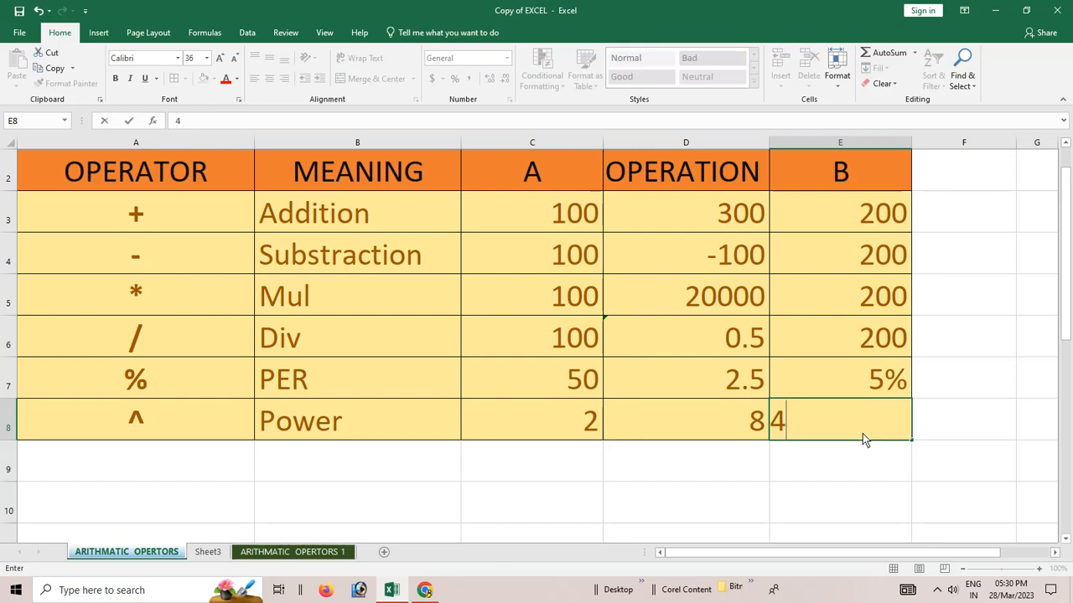
key(Return)
scroll(668, 234, up, 1)
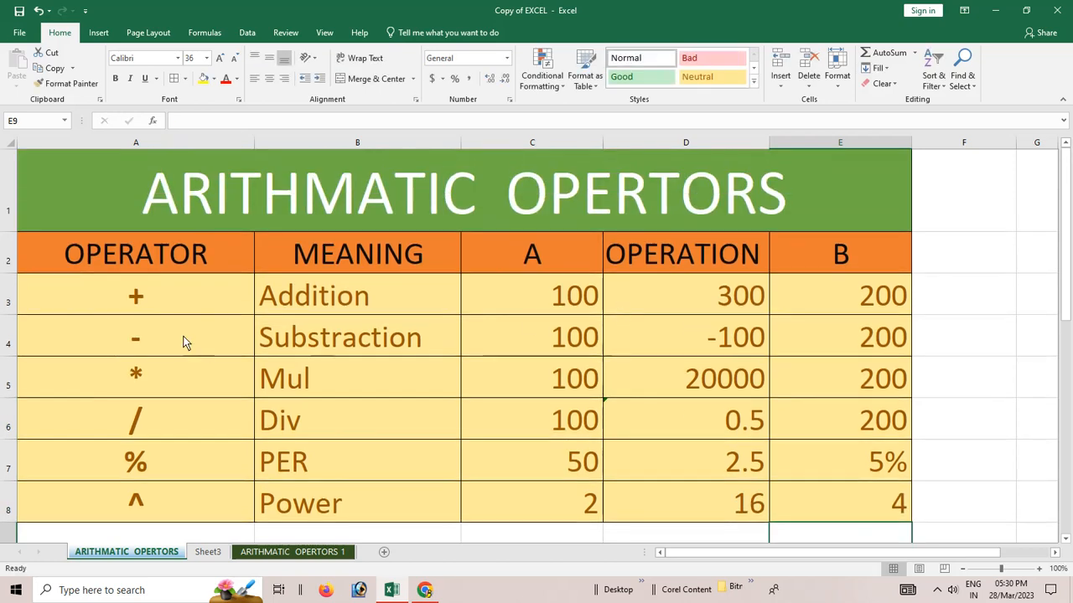
drag(175, 311, 810, 502)
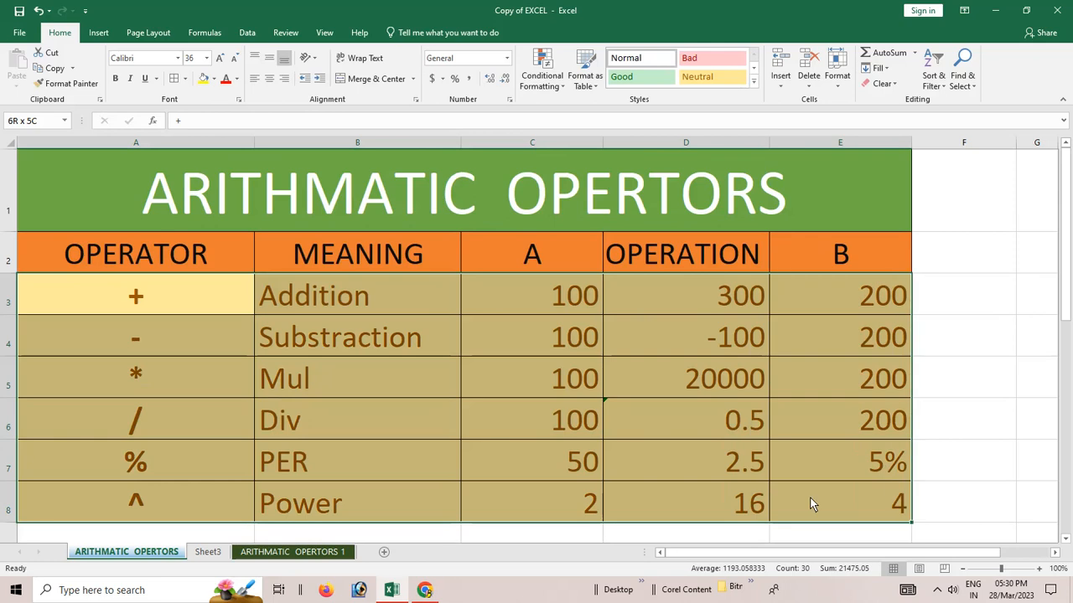
click(164, 304)
drag(202, 348, 343, 504)
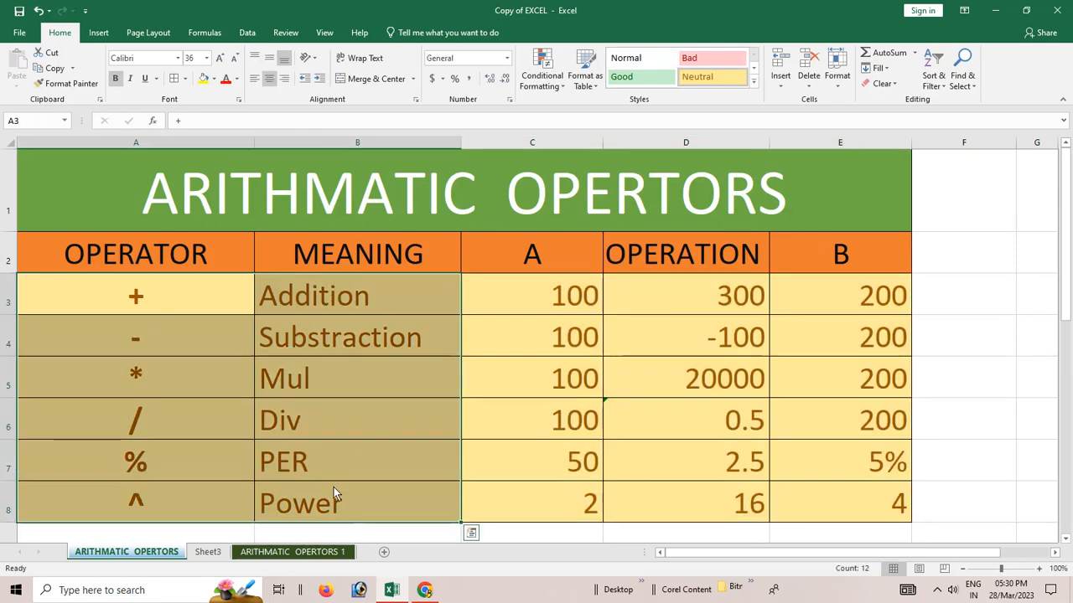
On the ARITHMATIC OPERTORS 1 sheet, enter the formula =A3+B3 in the Addition table's operation cell, C3
click(270, 555)
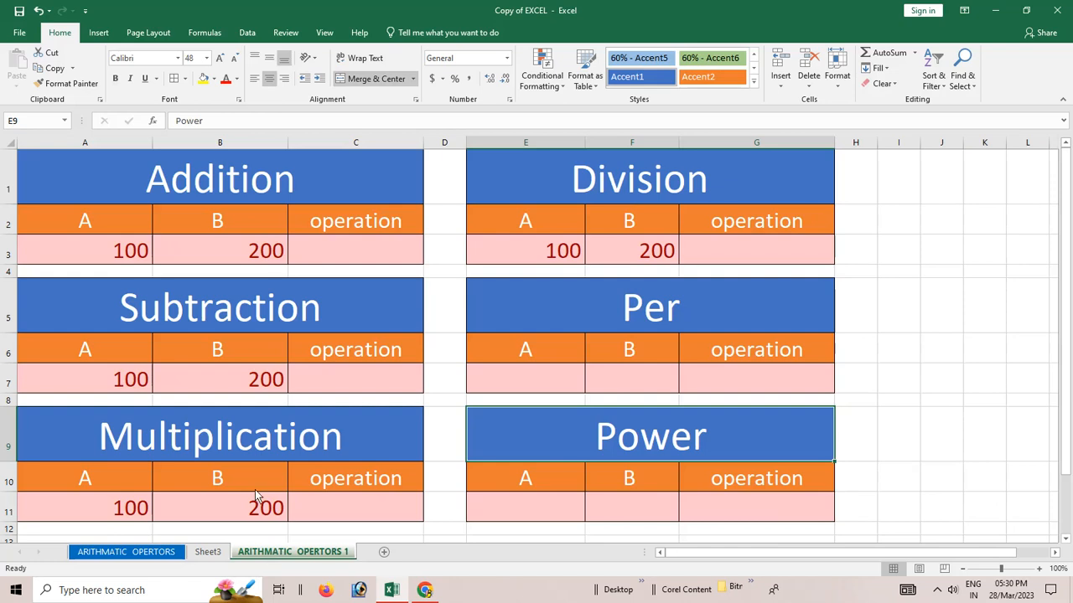
click(126, 258)
click(274, 255)
click(350, 258)
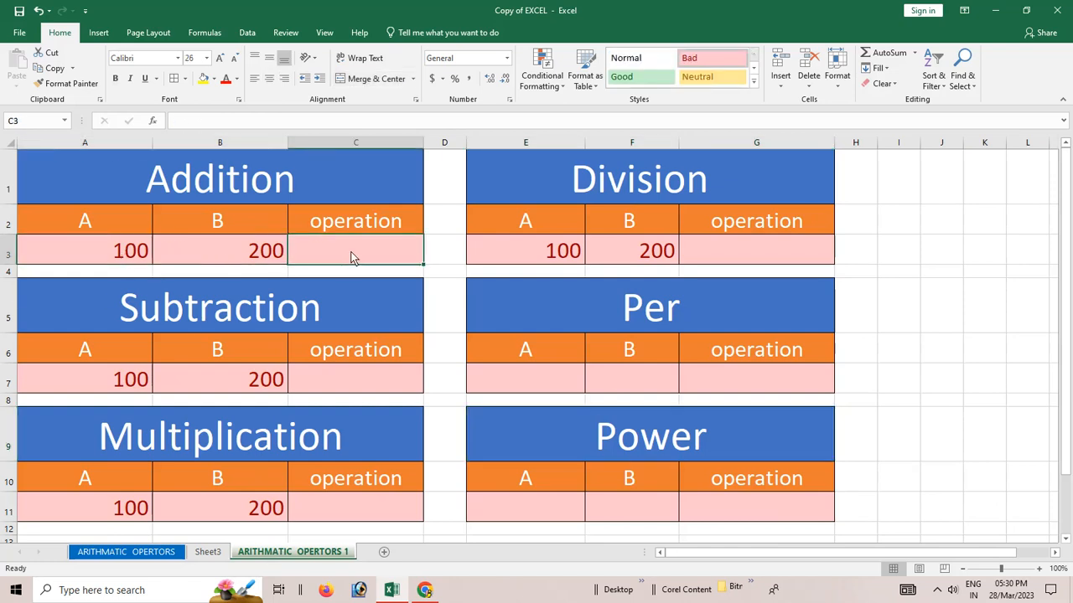
text(=)
click(141, 267)
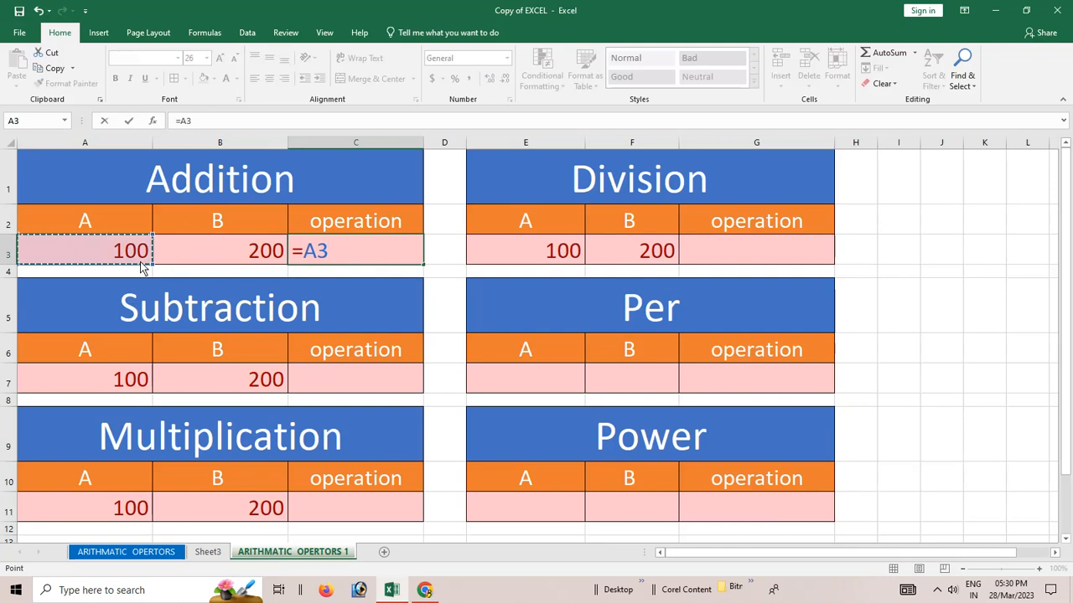
text(+)
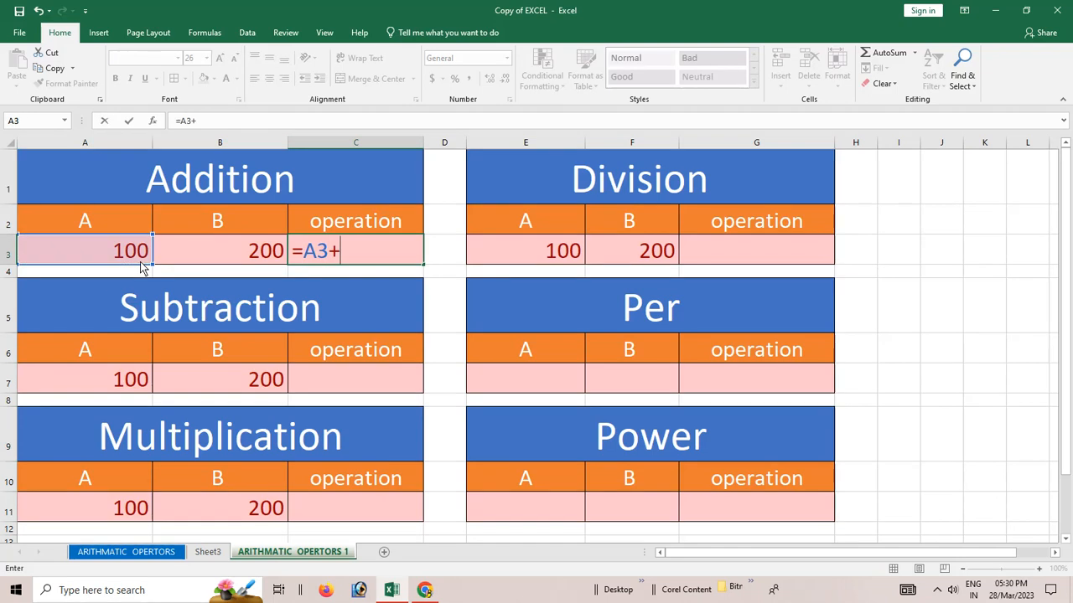
click(209, 265)
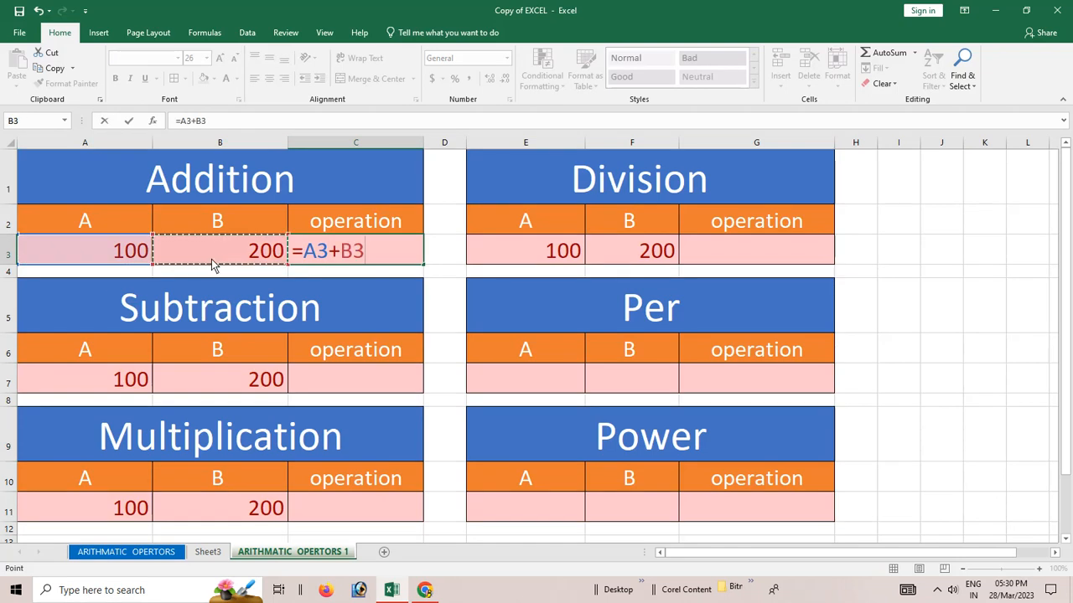
key(Return)
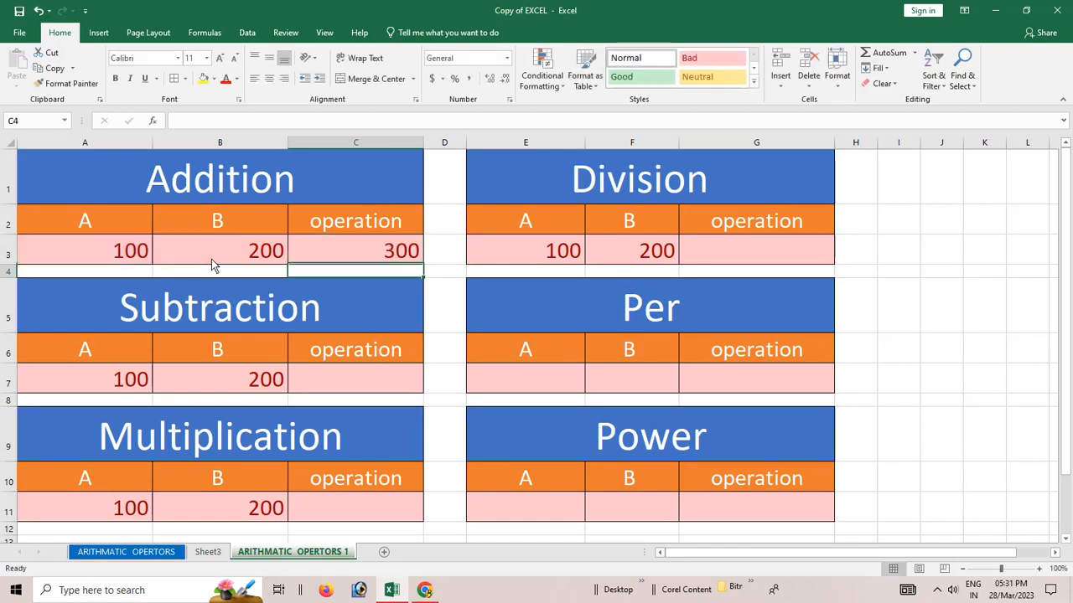
Enter the formula =A7-B7 in the Subtraction table's operation cell, C7
click(334, 379)
text(=)
click(107, 392)
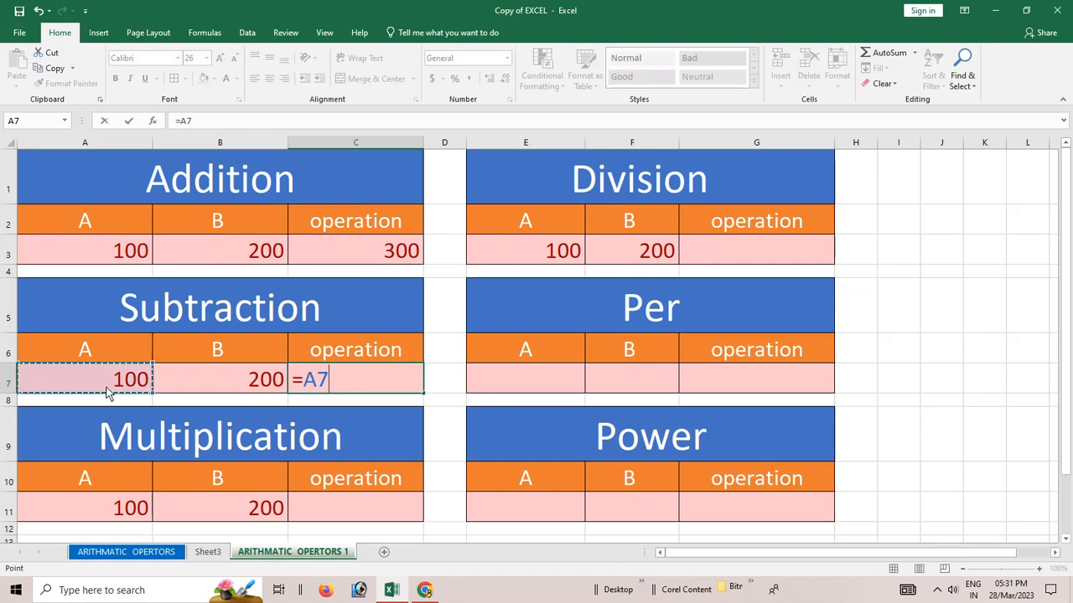
text(-)
click(191, 392)
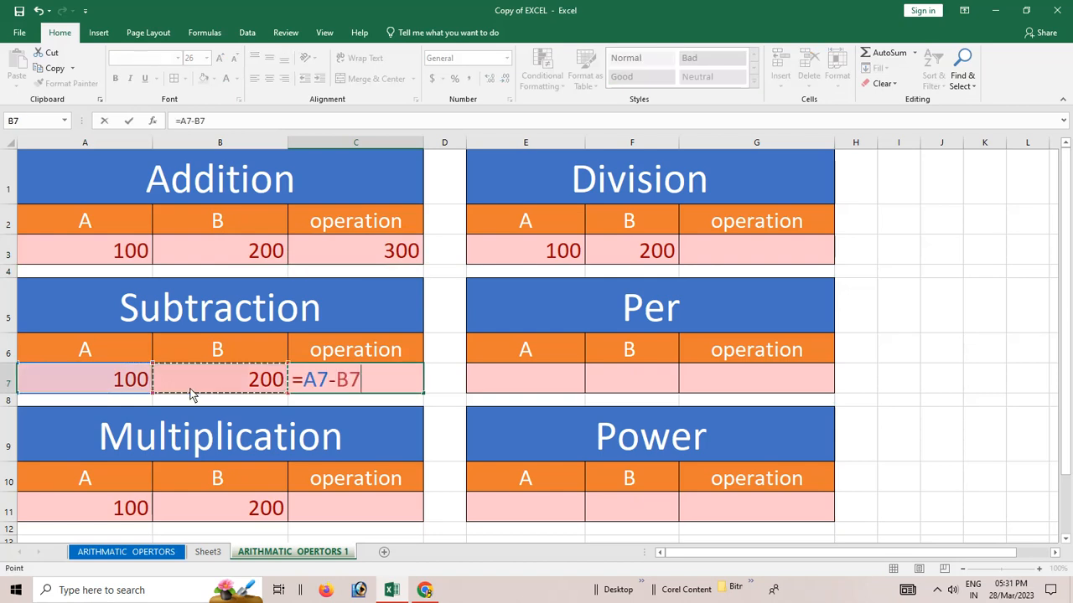
key(Return)
Enter the formula =A11*B11 in the Multiplication table's operation cell, C11
click(365, 507)
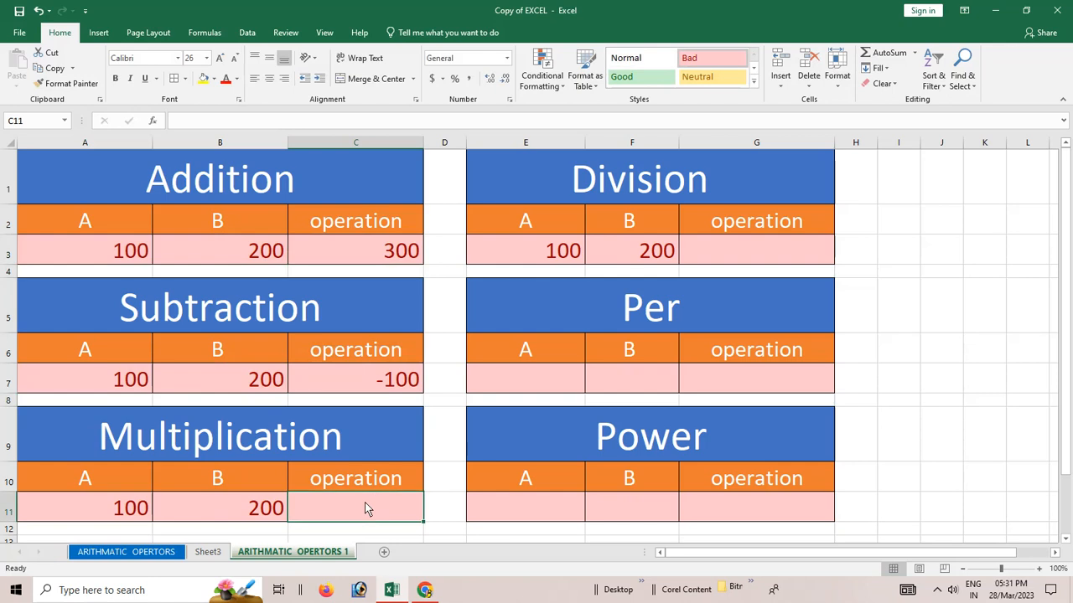
text(=)
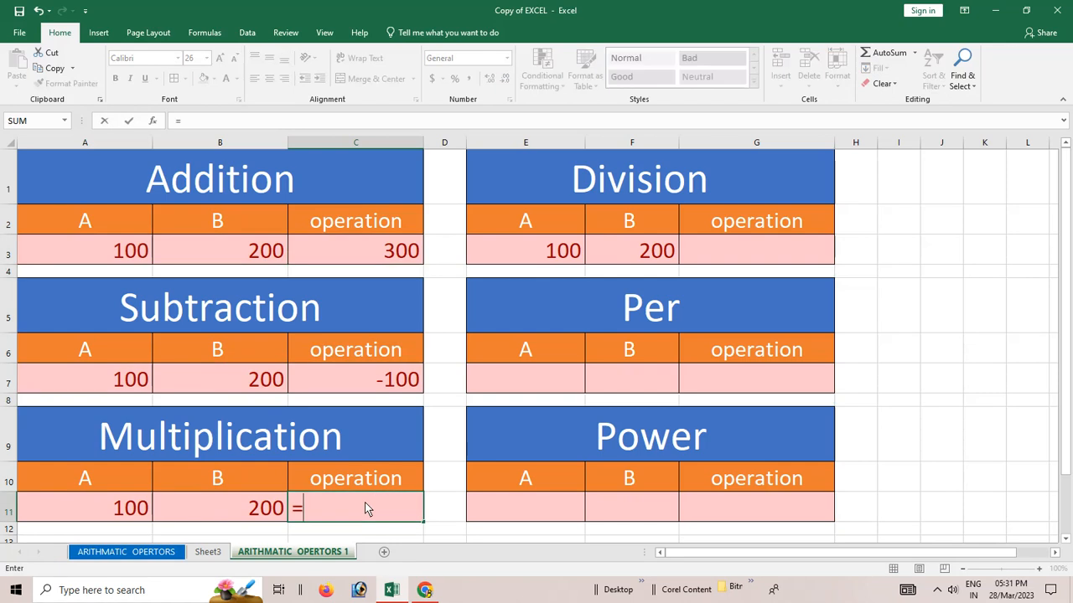
click(122, 517)
text(*)
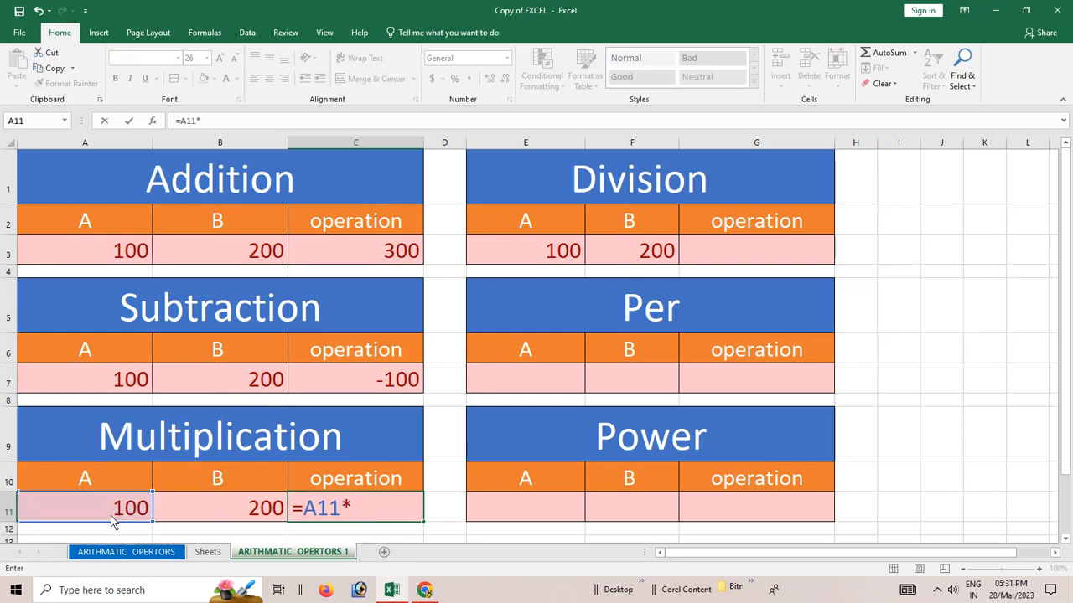
click(200, 510)
key(Return)
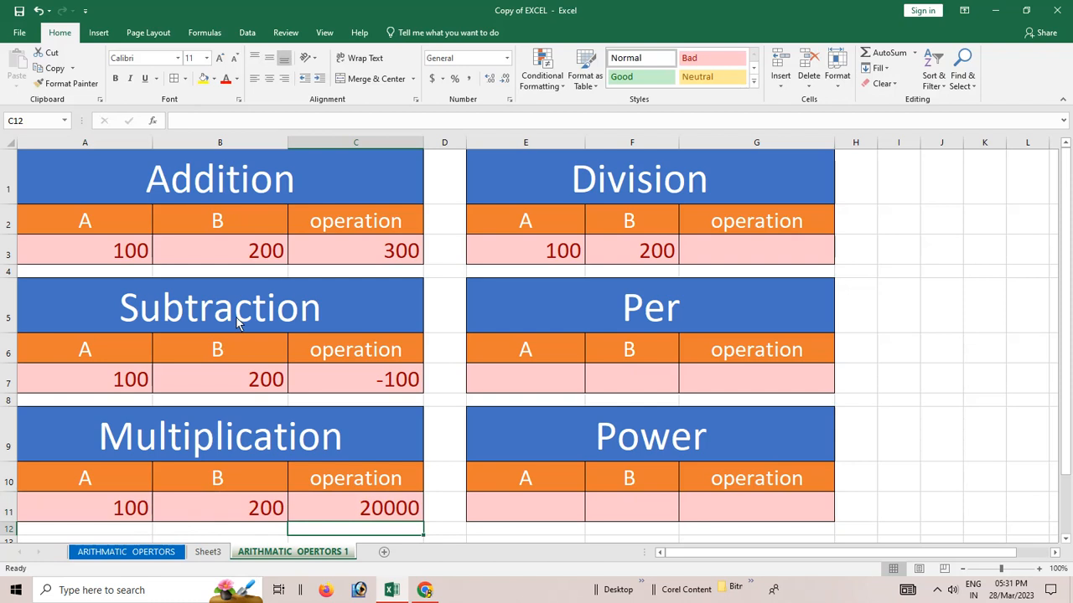
Enter the formula =E3/F3 in the Division table's operation cell, G3
click(690, 256)
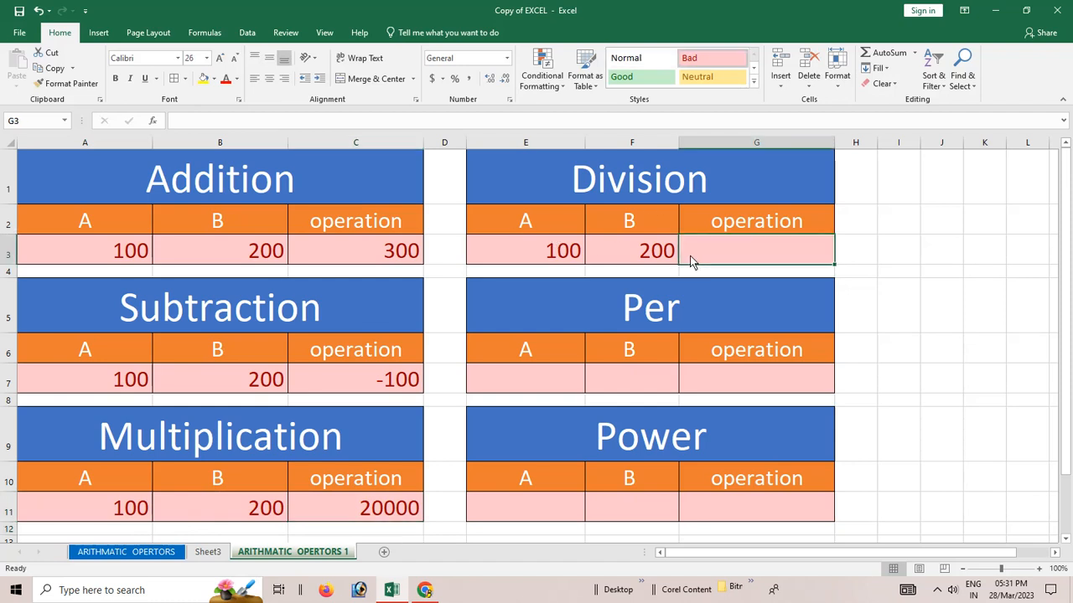
text(=)
click(562, 257)
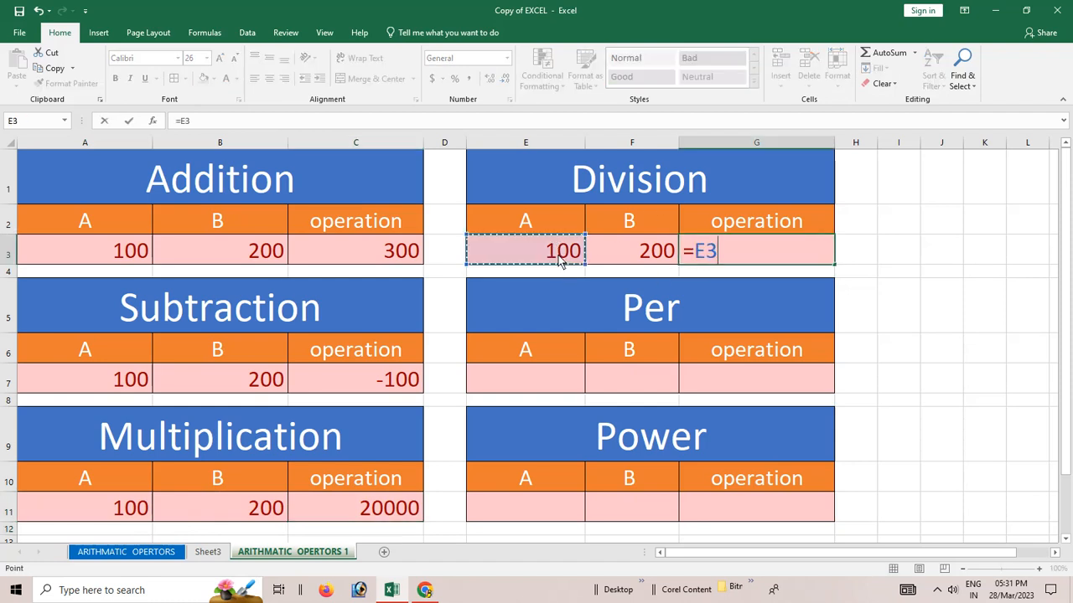
text(/)
click(637, 250)
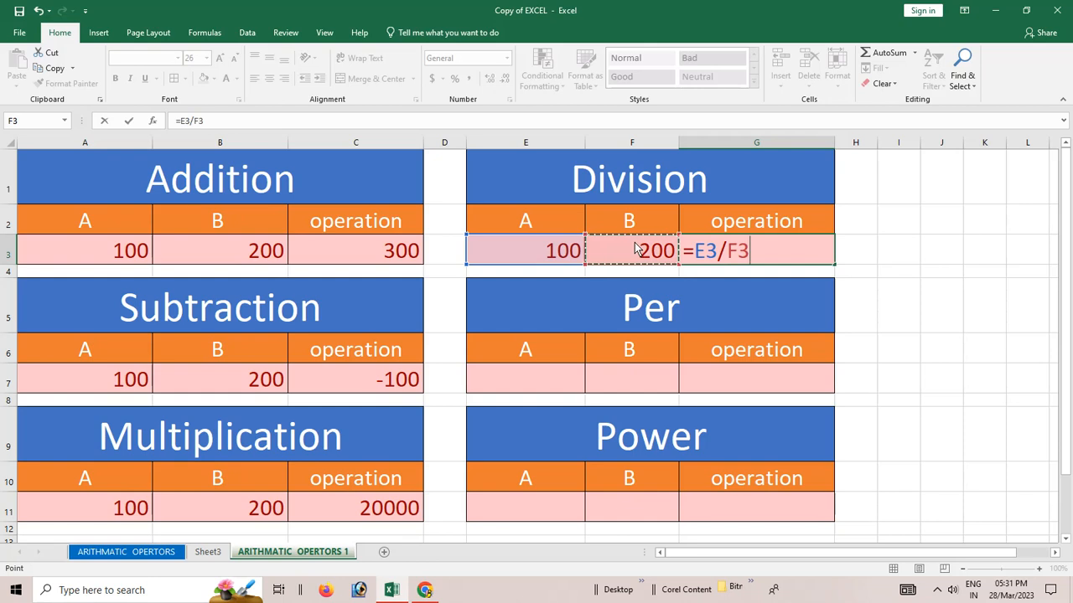
key(Return)
Enter 100 as the Per table's A value in E7, and format its B cell F7 as a percentage with 10%
click(557, 375)
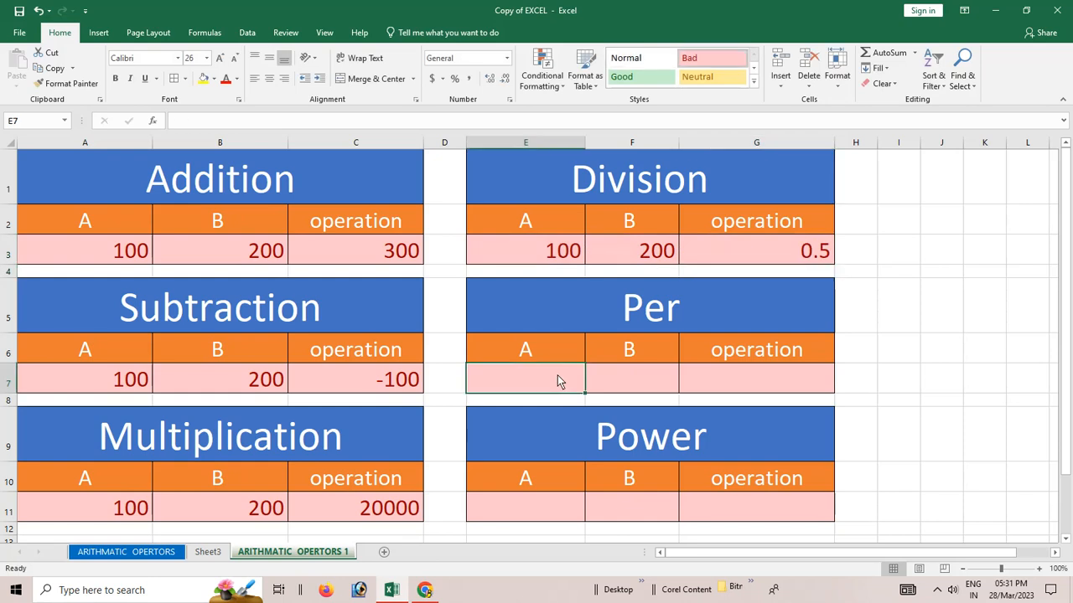
text(100)
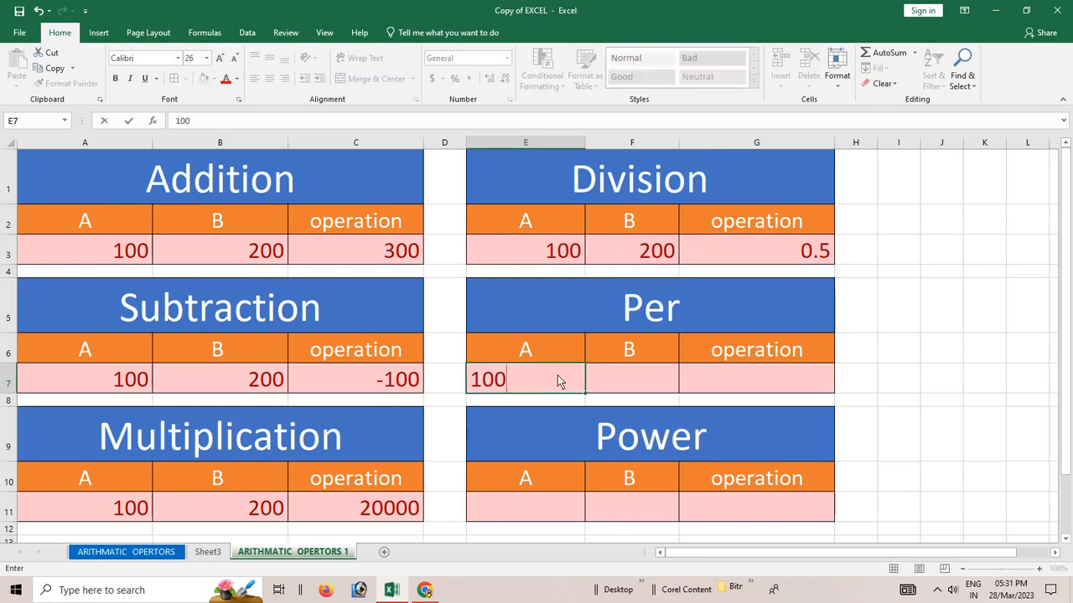
key(Return)
click(642, 379)
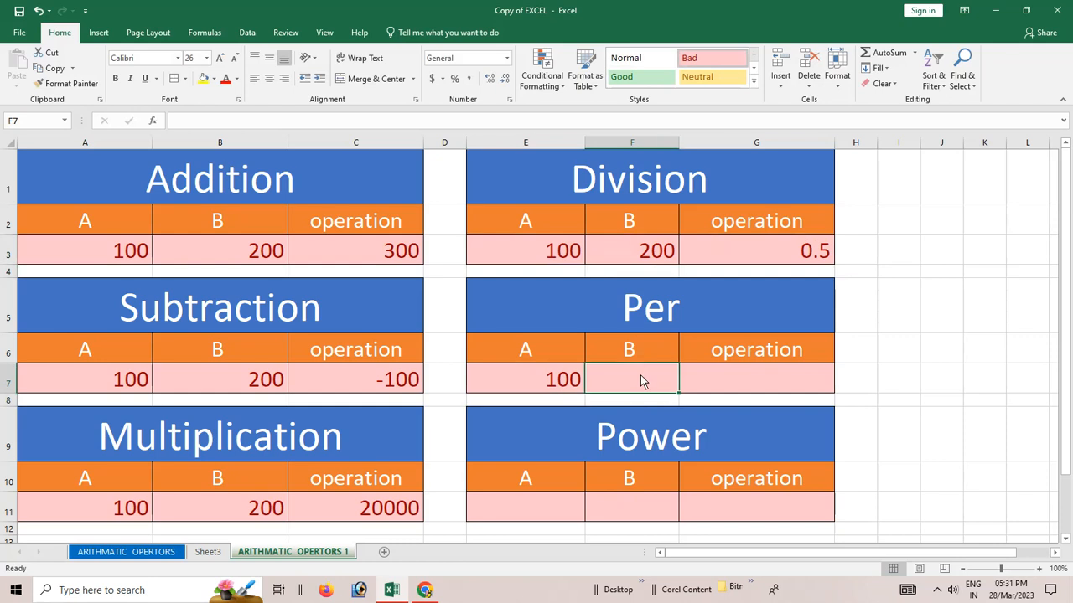
click(455, 78)
text(4)
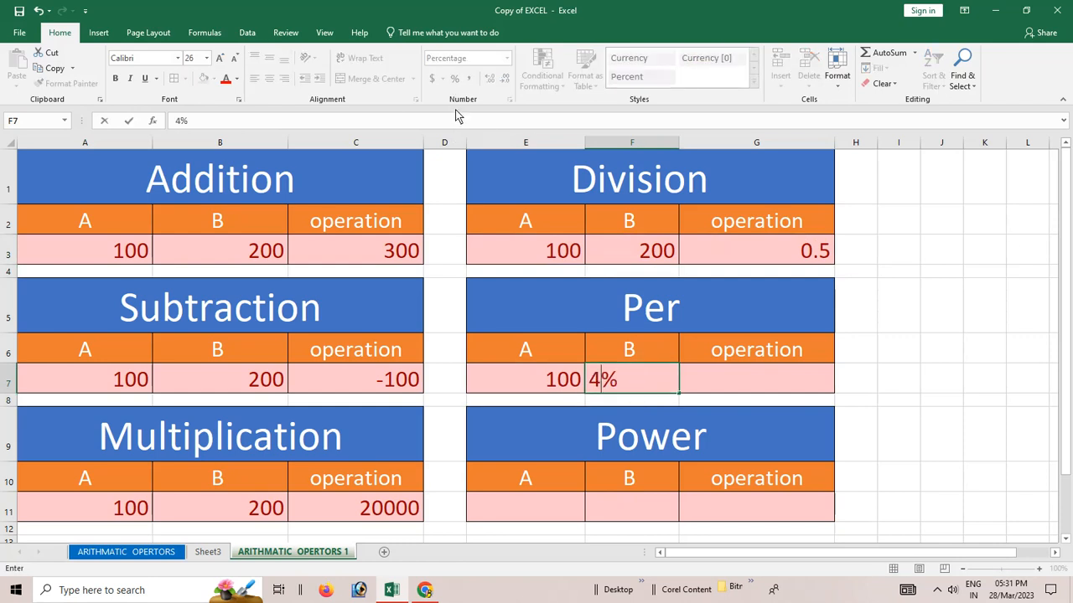
key(BackSpace)
text(10)
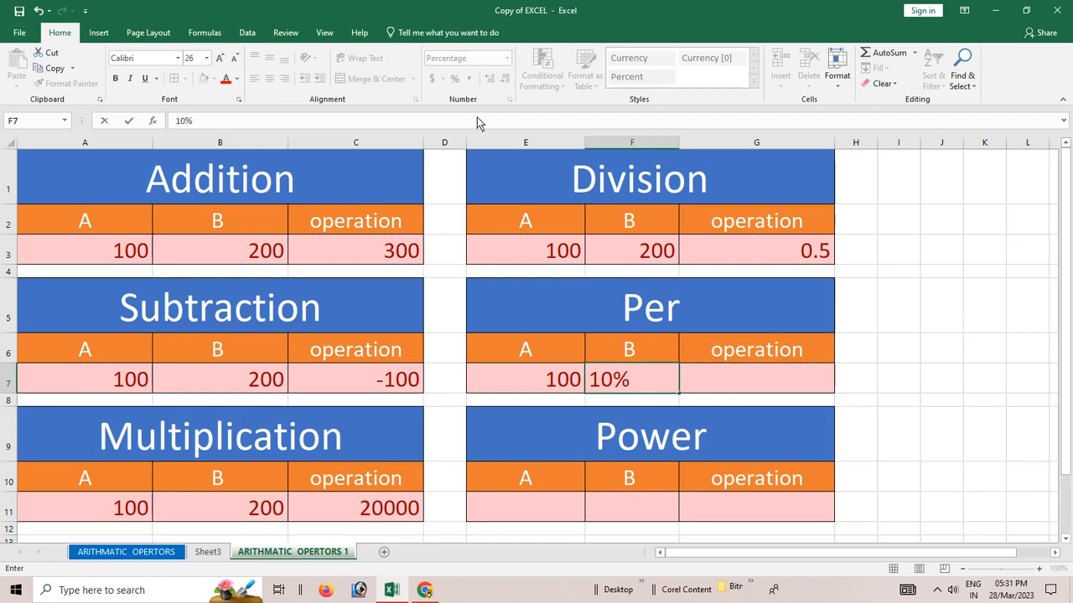
Enter the formula =E7*F7 in the Per table's operation cell, G7
click(736, 390)
text(=)
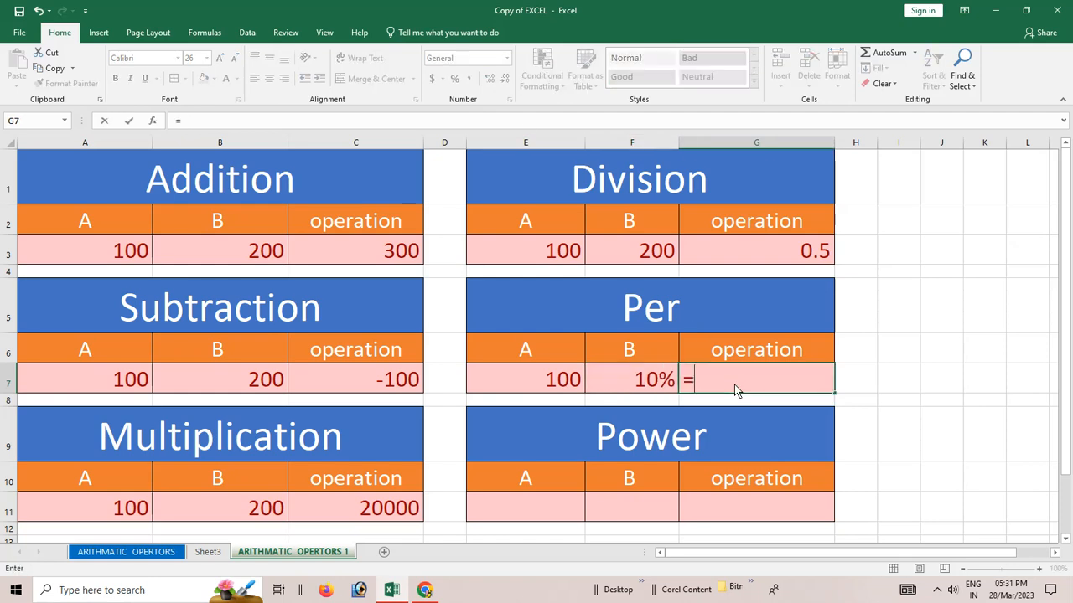
click(551, 398)
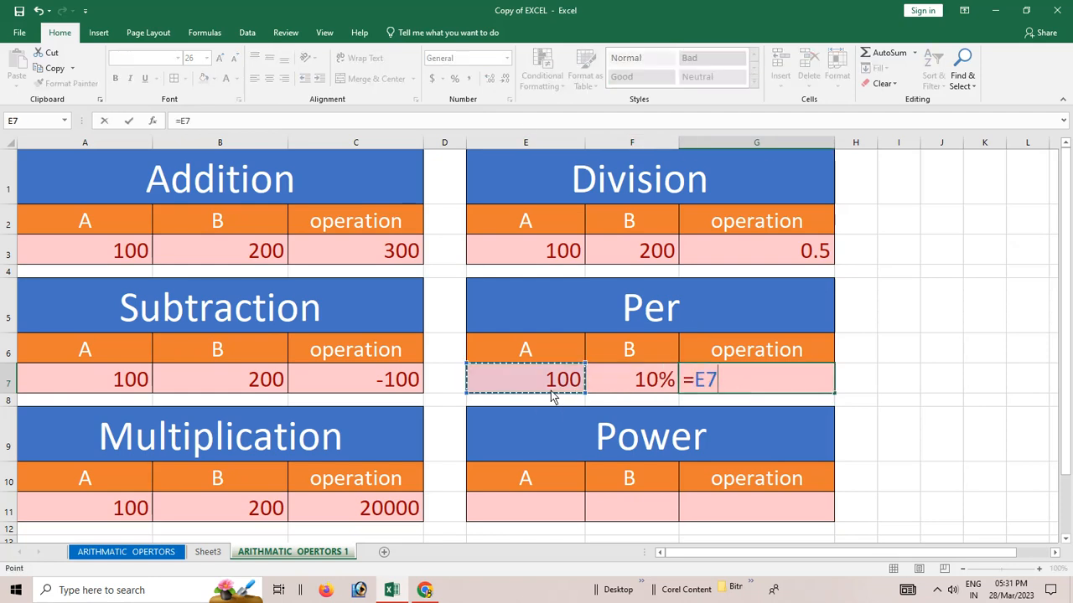
text(*)
click(635, 381)
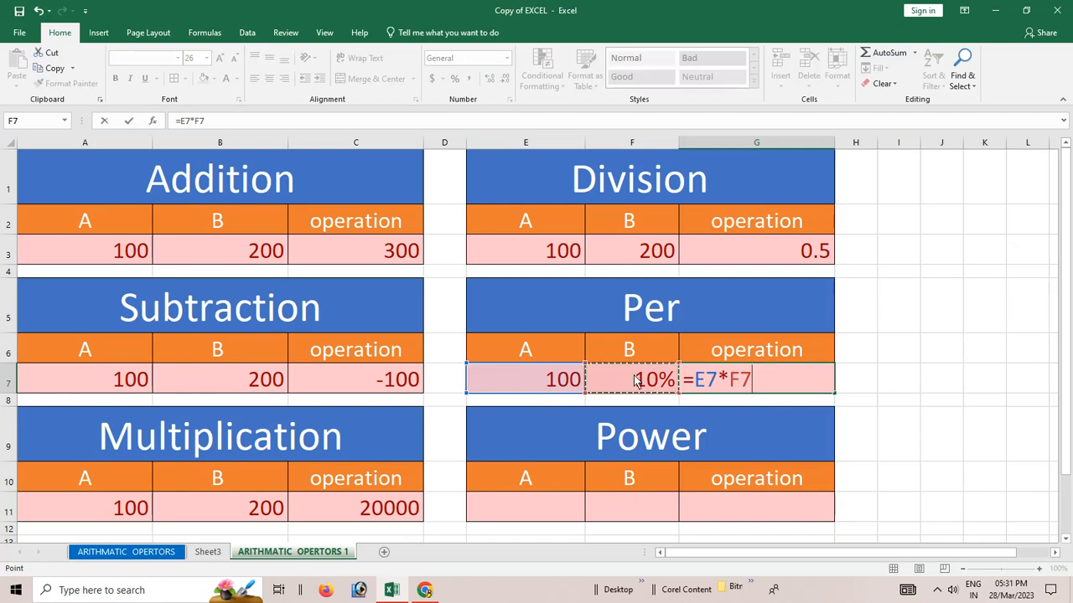
key(Return)
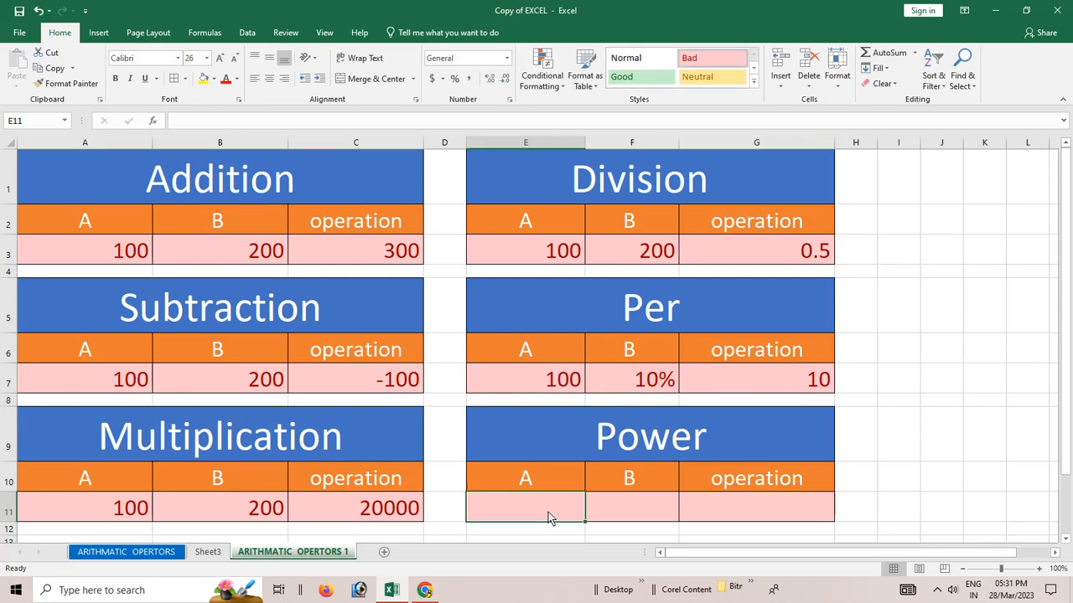
Enter 3 as the Power table's A value in E11 and 2 as its B value in F11
text(3)
click(603, 512)
text(2)
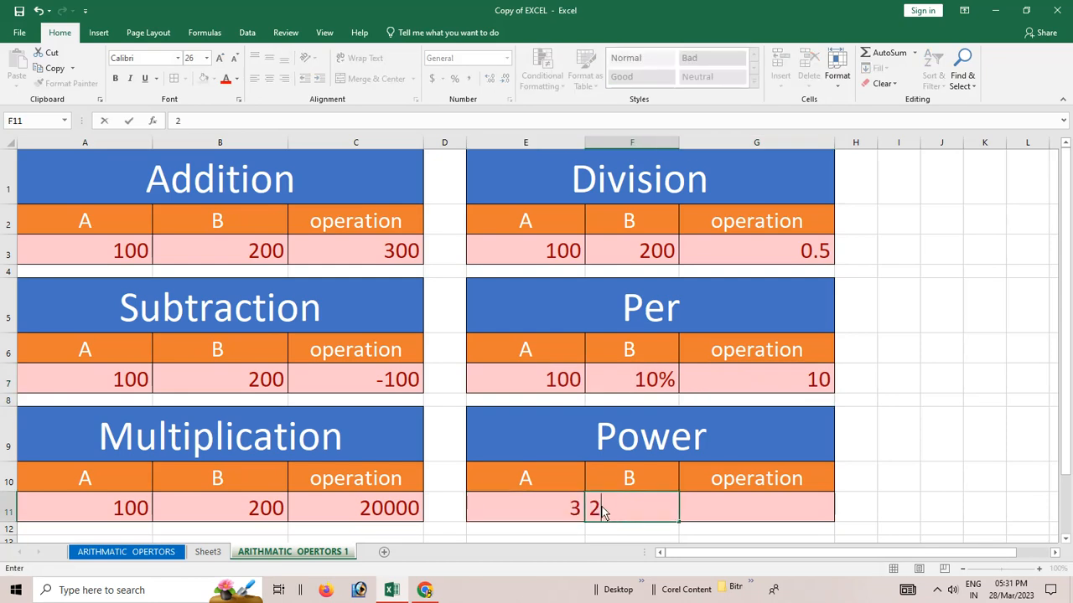
Enter the formula =E11^F11 in the Power table's operation cell, G11
click(729, 518)
text(=)
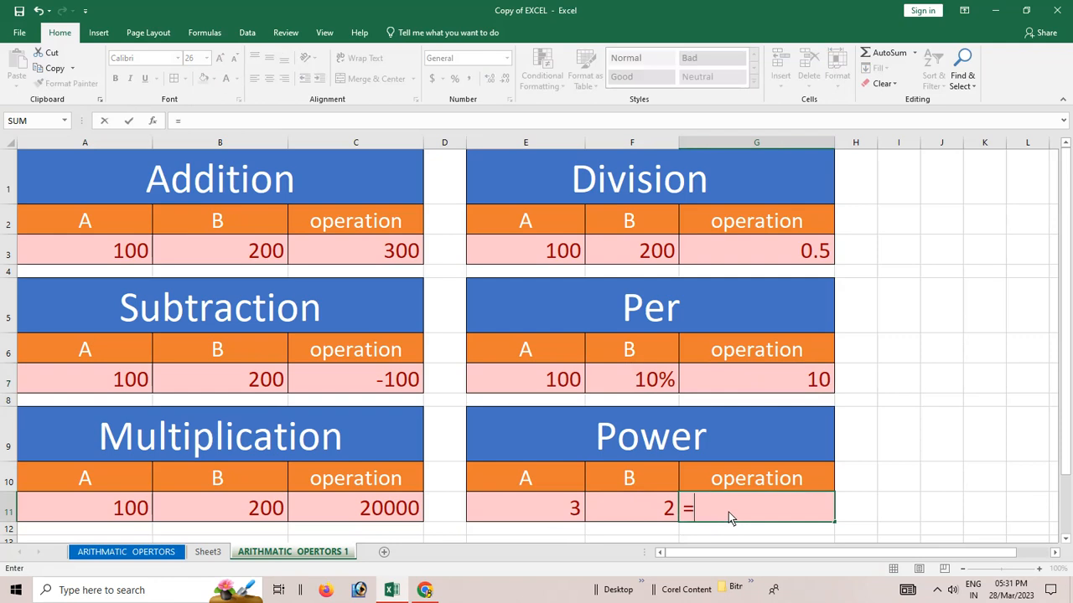
click(567, 516)
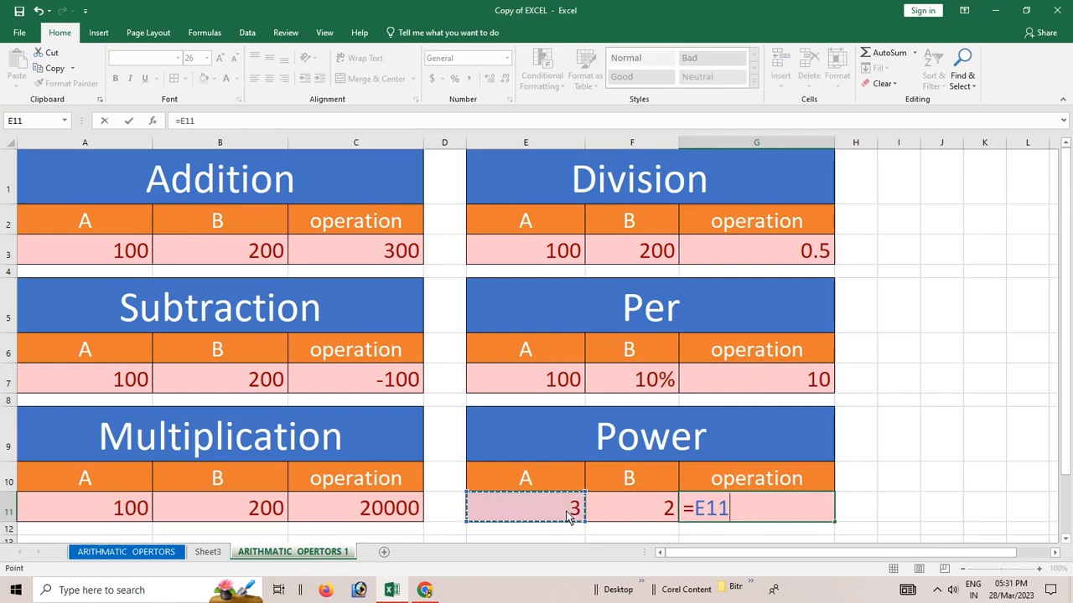
text(^)
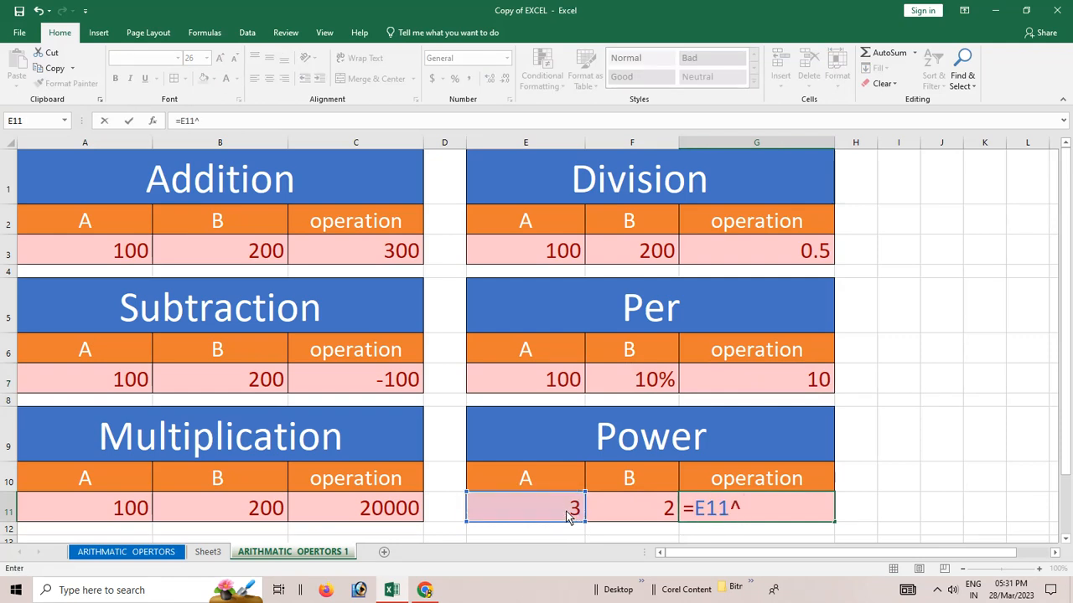
click(624, 516)
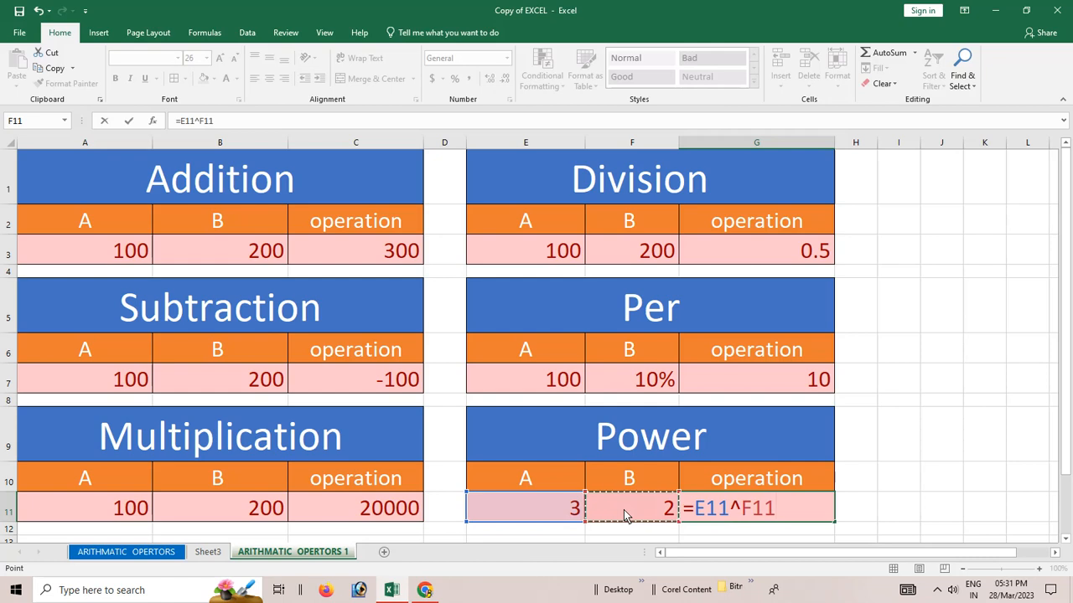
key(Return)
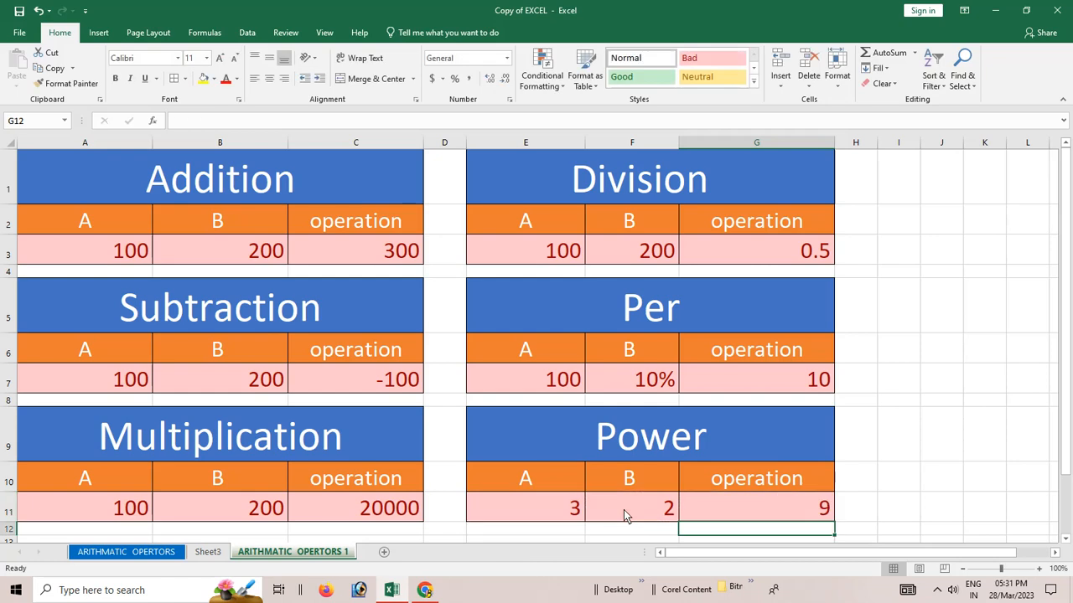
Switch to Sheet3 and examine the relational operators in column A and the two value columns, C and E, they compare
drag(180, 172, 555, 480)
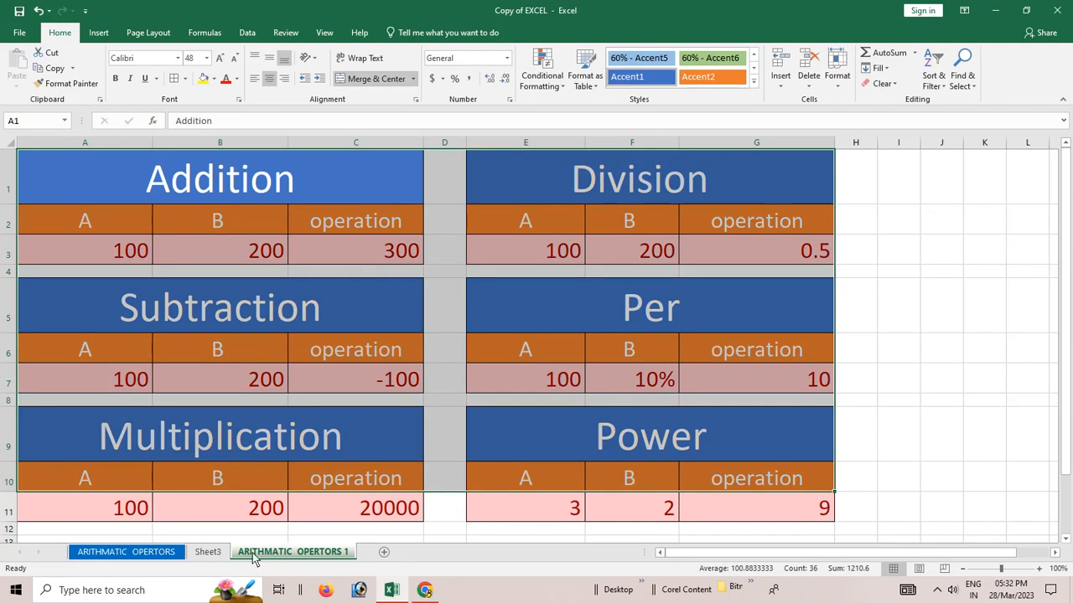
click(207, 553)
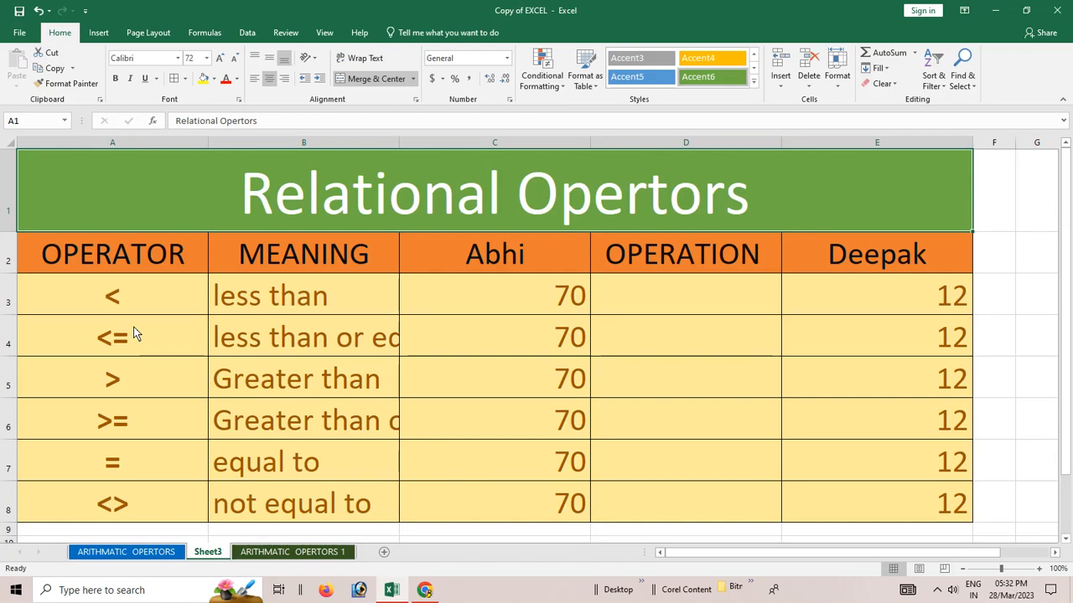
drag(146, 310, 152, 332)
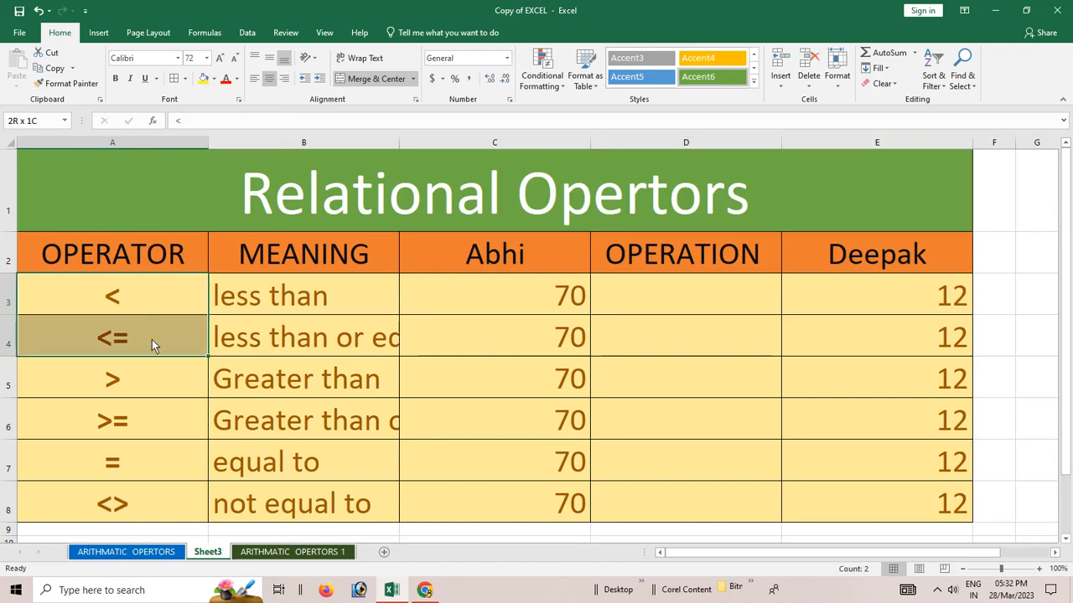
click(148, 386)
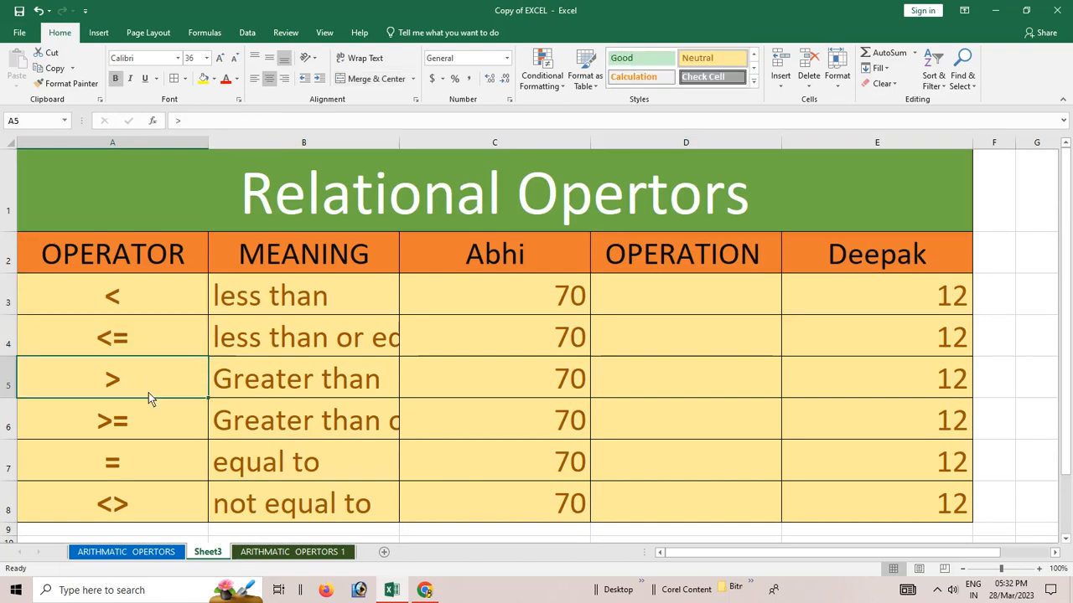
click(172, 438)
click(182, 472)
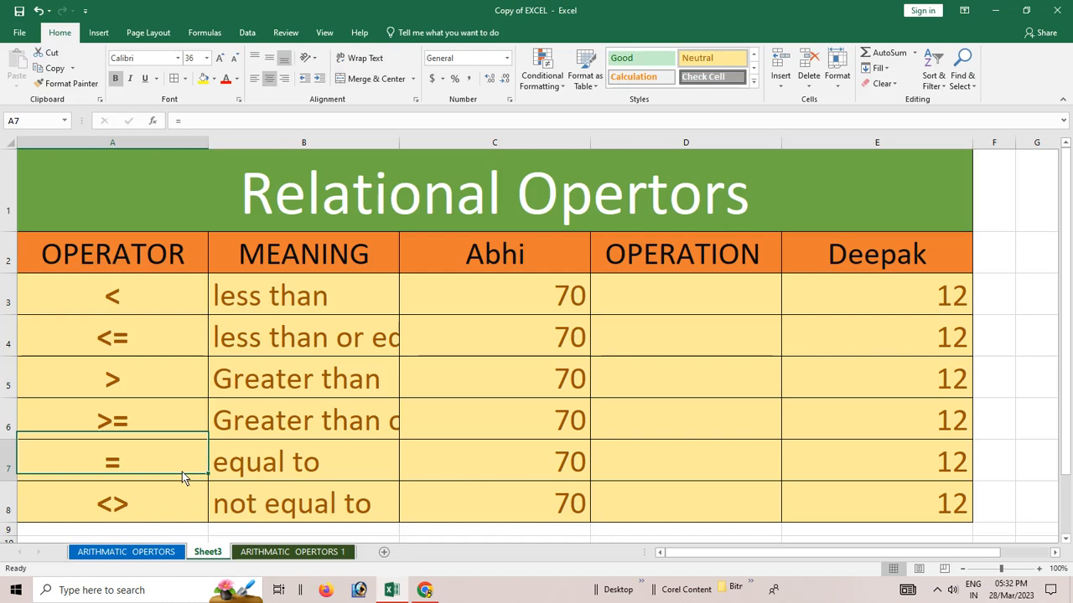
click(149, 505)
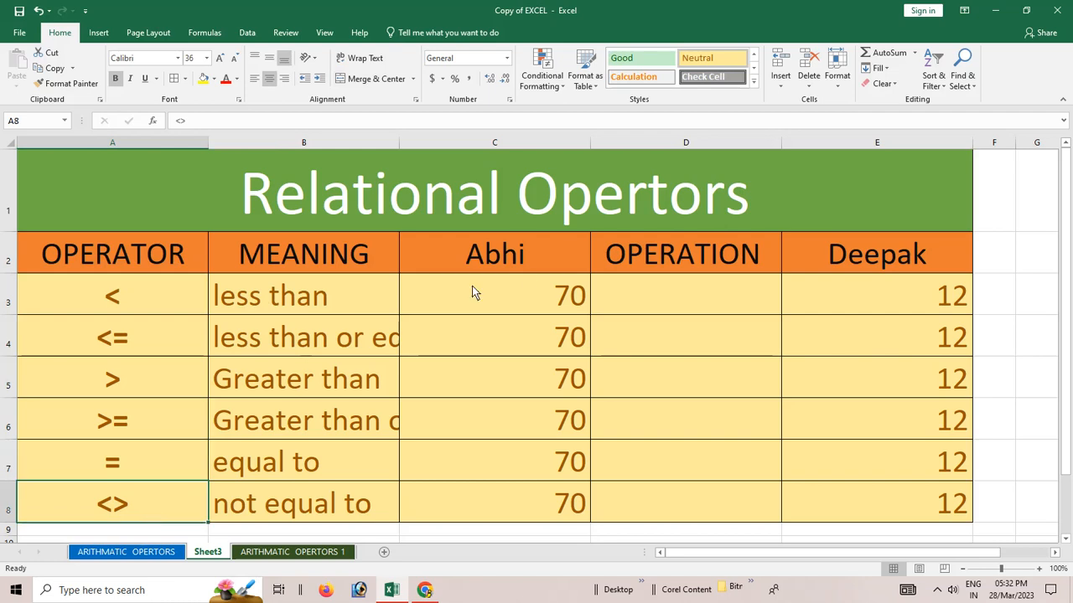
click(535, 263)
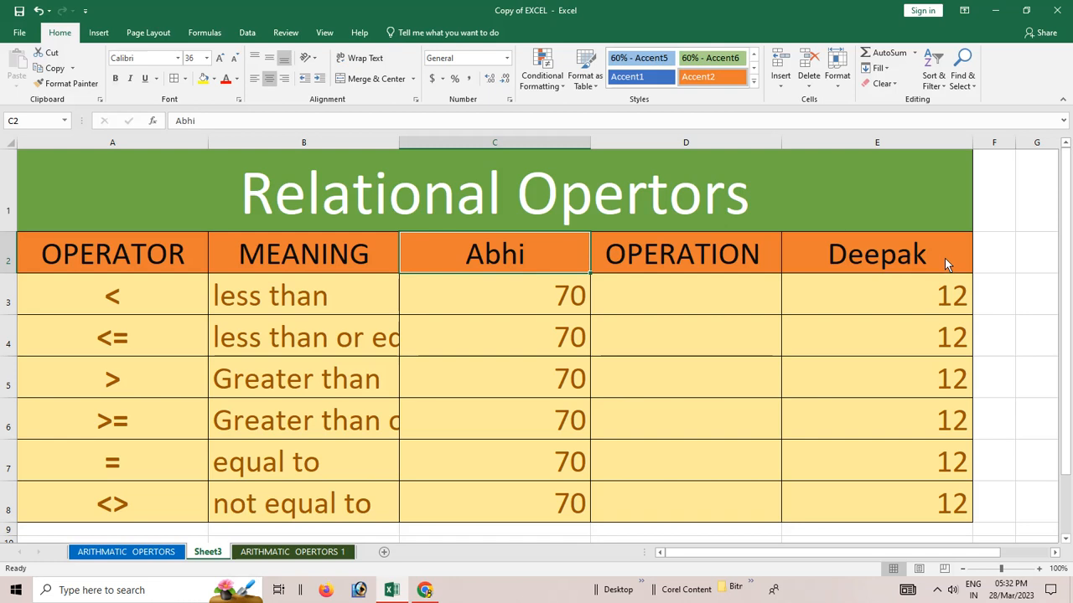
click(945, 258)
click(510, 262)
drag(512, 299, 524, 514)
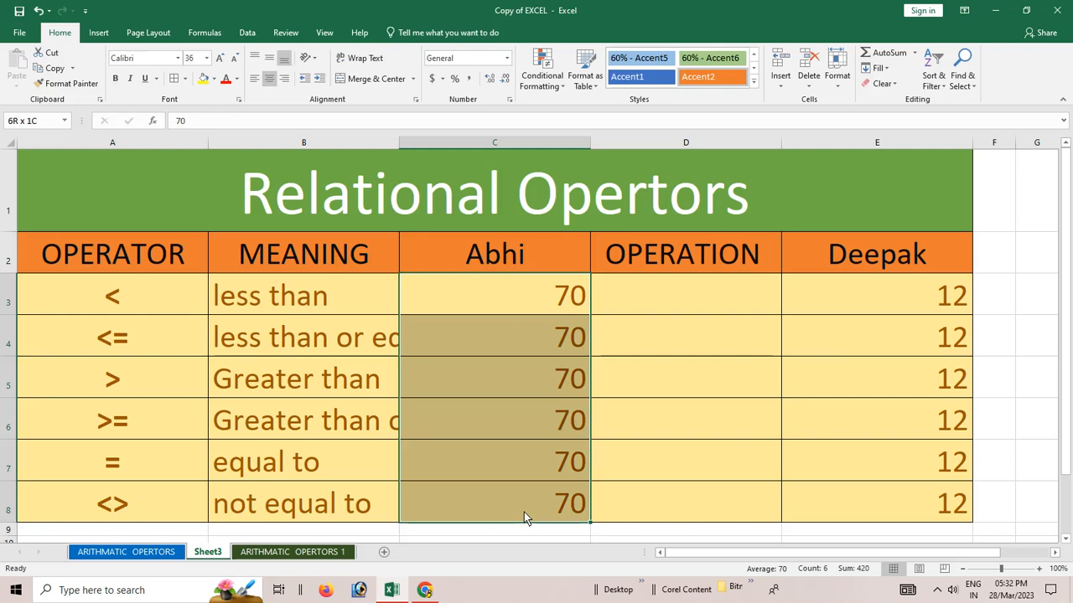
click(878, 260)
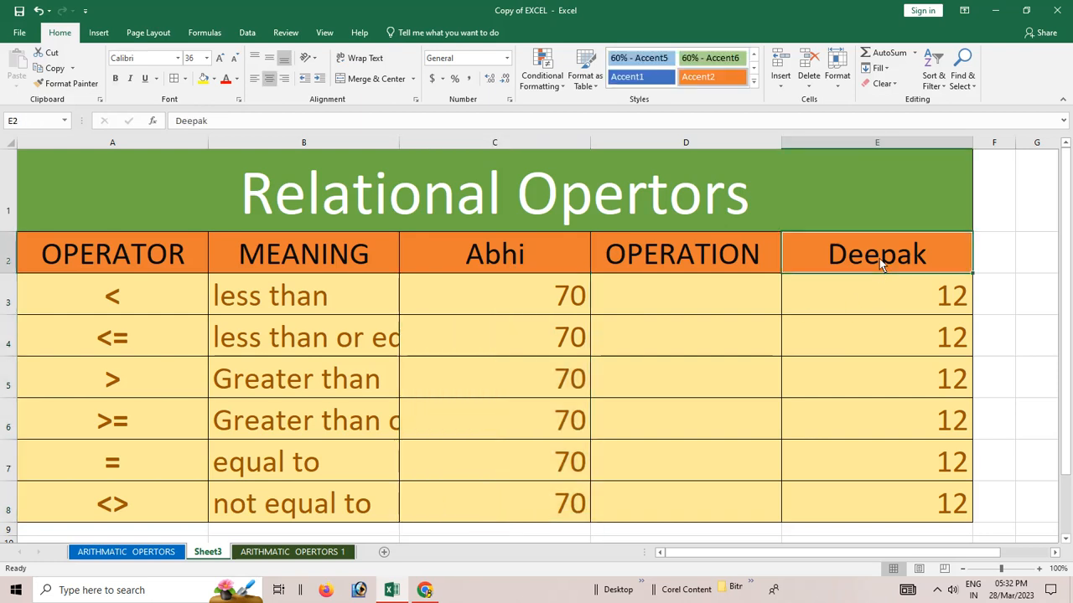
Enter the less-than formula =C3<E3 in the OPERATION column's cell D3
click(709, 310)
text(=)
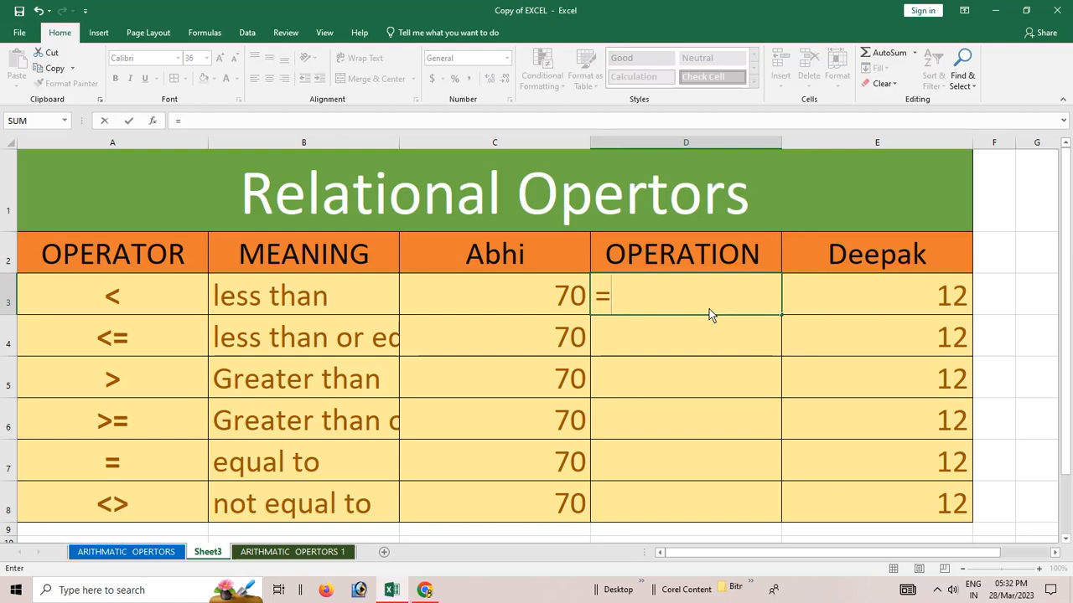
click(567, 299)
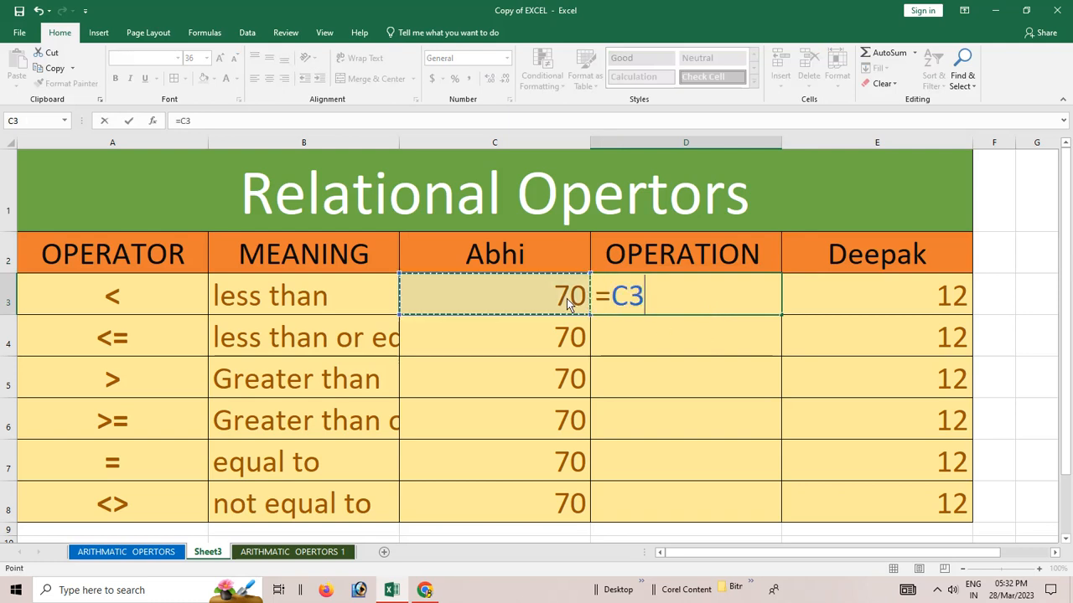
text(<)
click(887, 300)
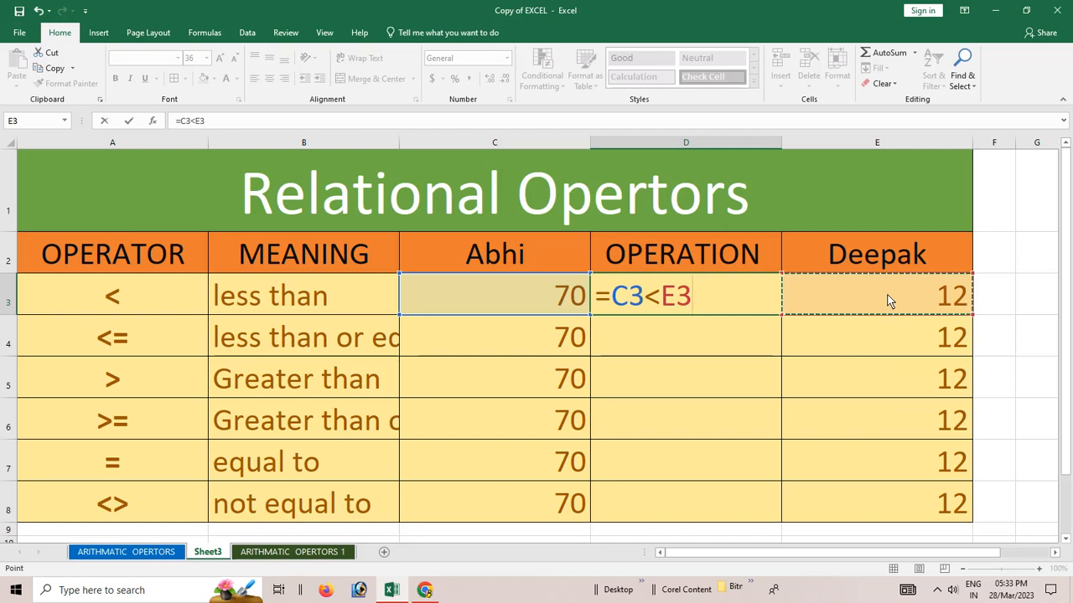
key(Return)
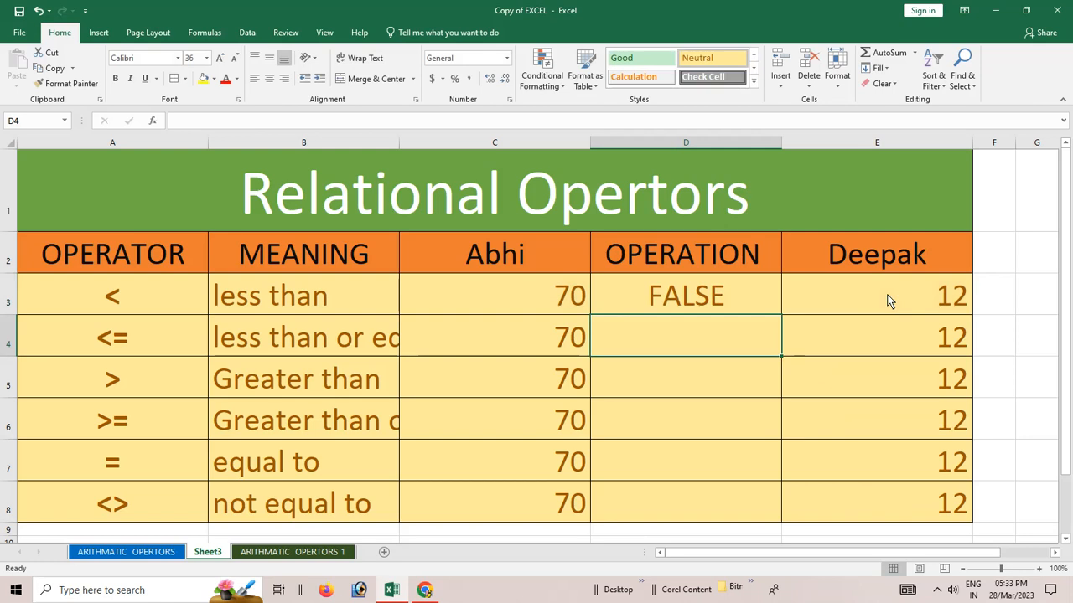
Enter the less-than-or-equal formula =C4<=E4 in the OPERATION column's cell D4
text(=)
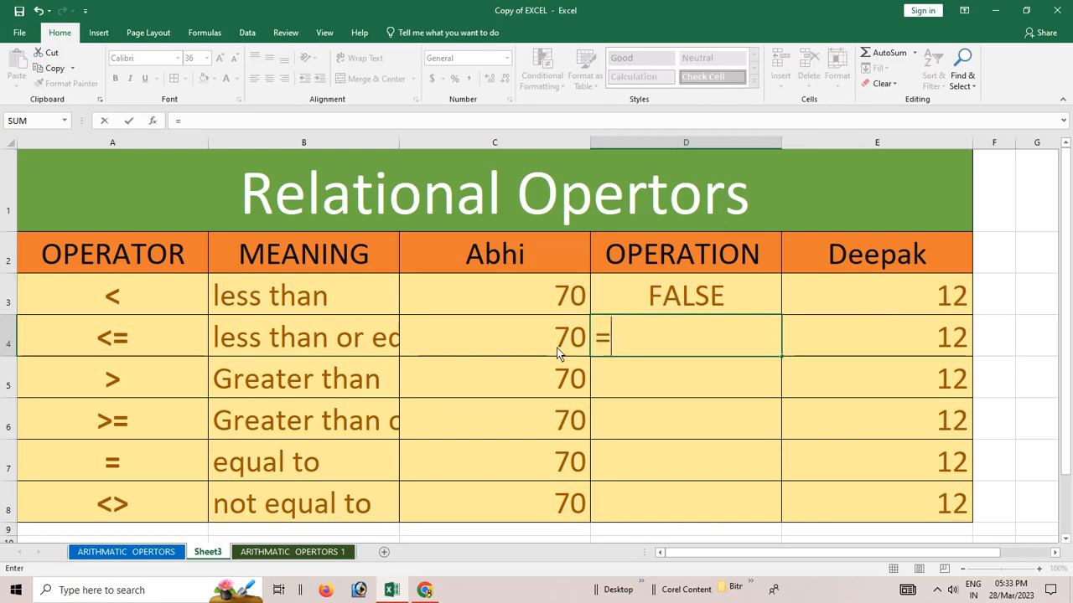
click(557, 350)
text(<=)
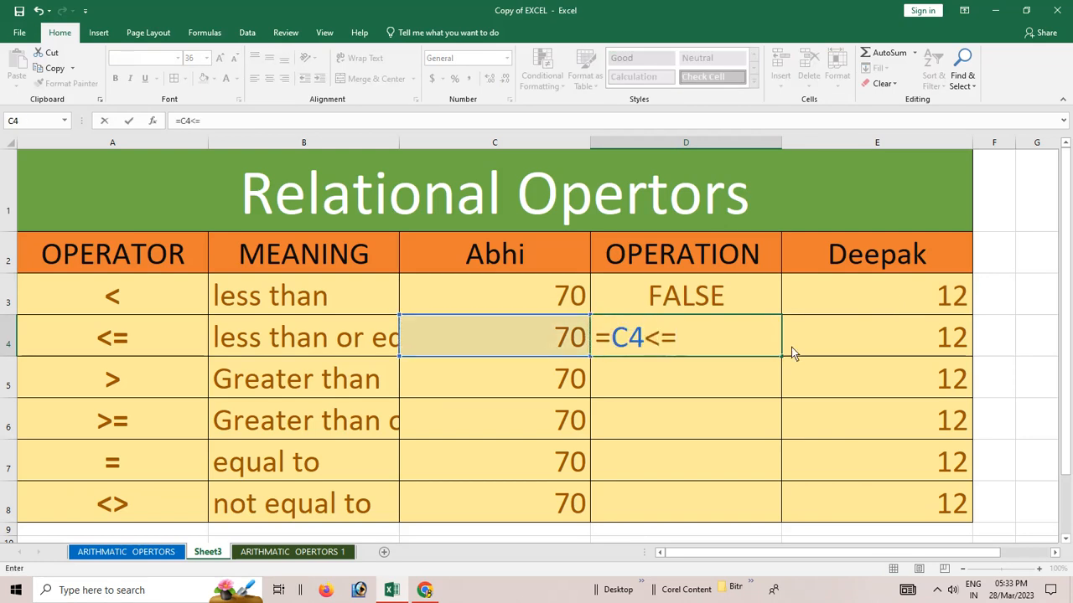
click(841, 350)
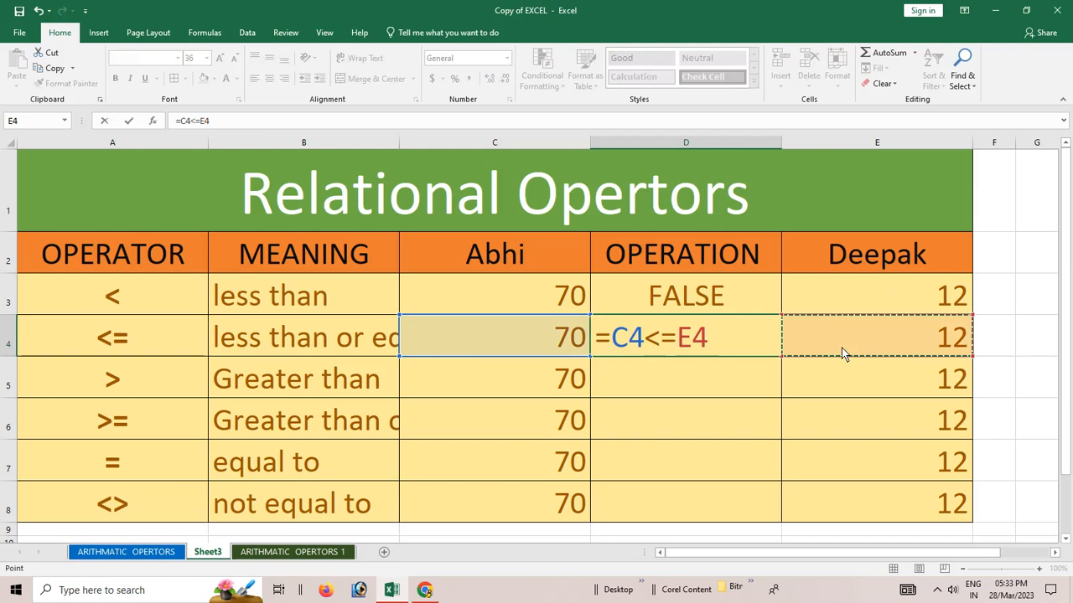
key(Return)
Enter the greater-than formula =C5>E5 in the OPERATION column's cell D5
text(=)
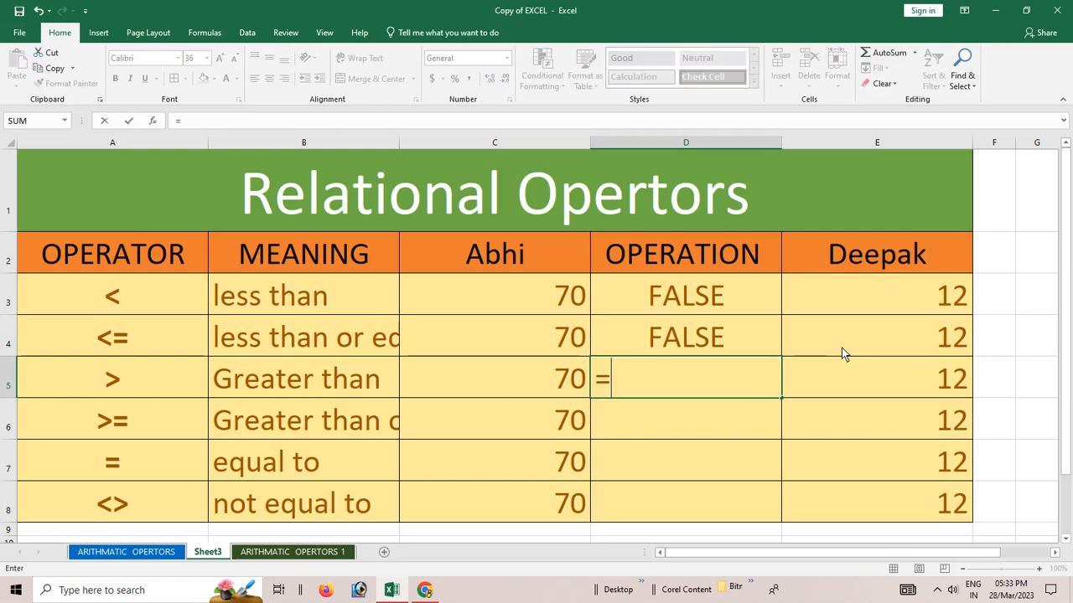
click(577, 373)
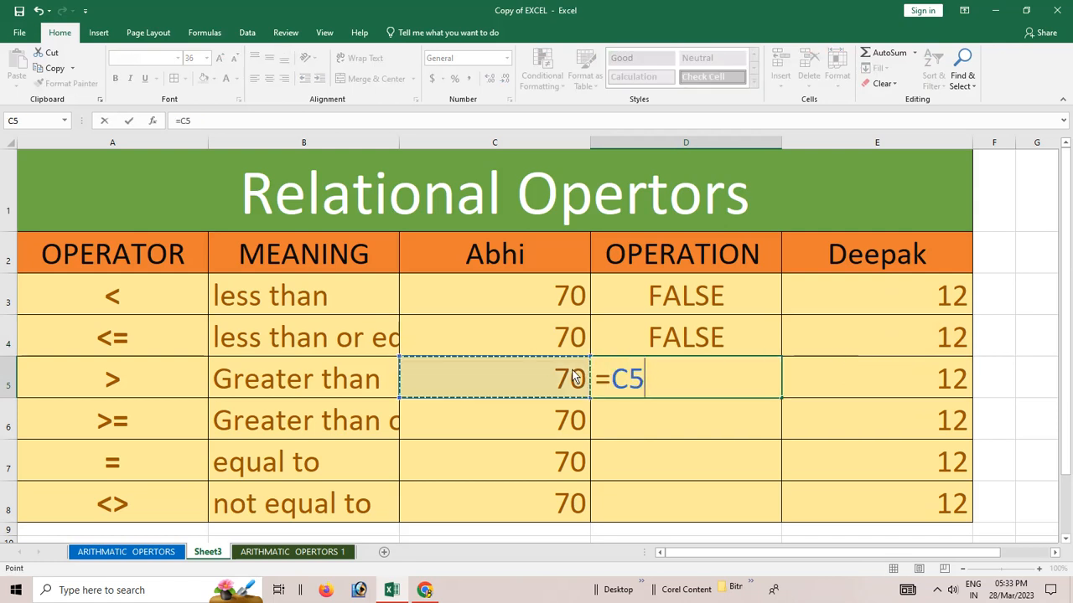
text(>)
click(941, 387)
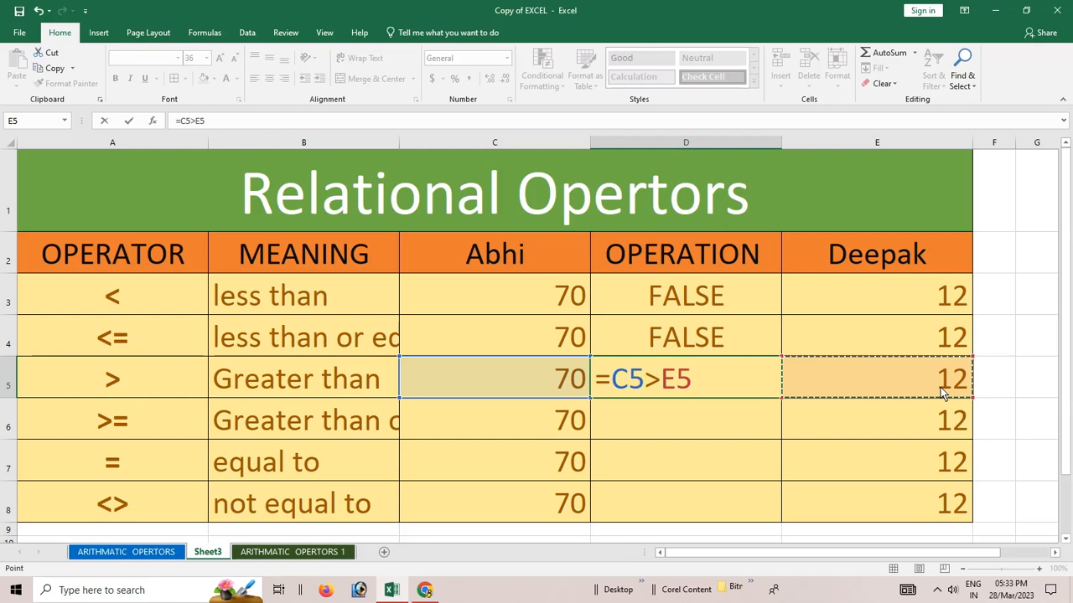
key(Return)
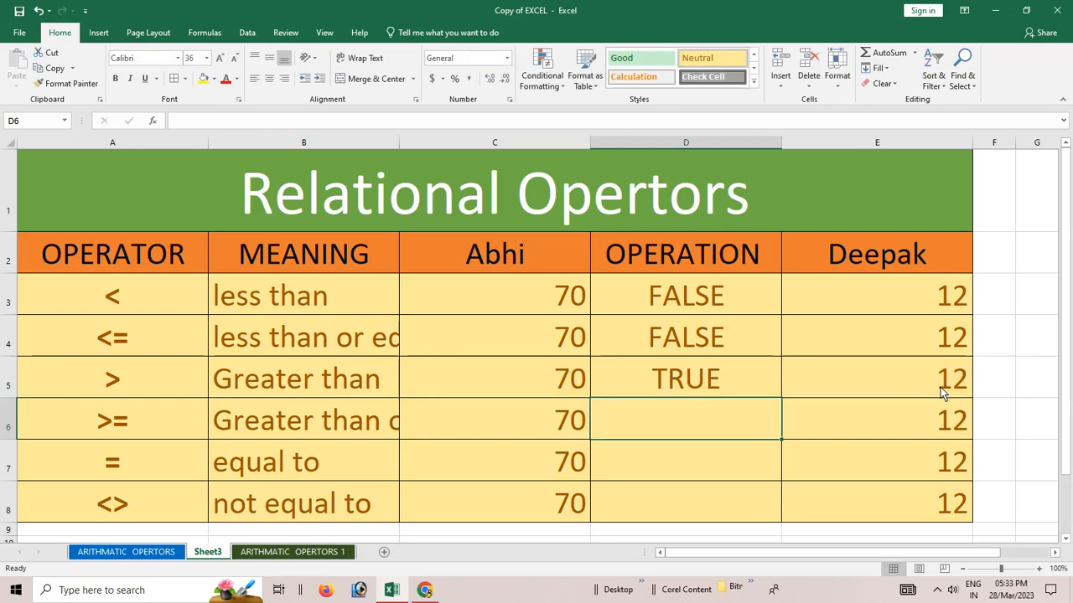
Enter the greater-than-or-equal formula =C6>=E6 in the OPERATION column's cell D6
text(=)
click(544, 408)
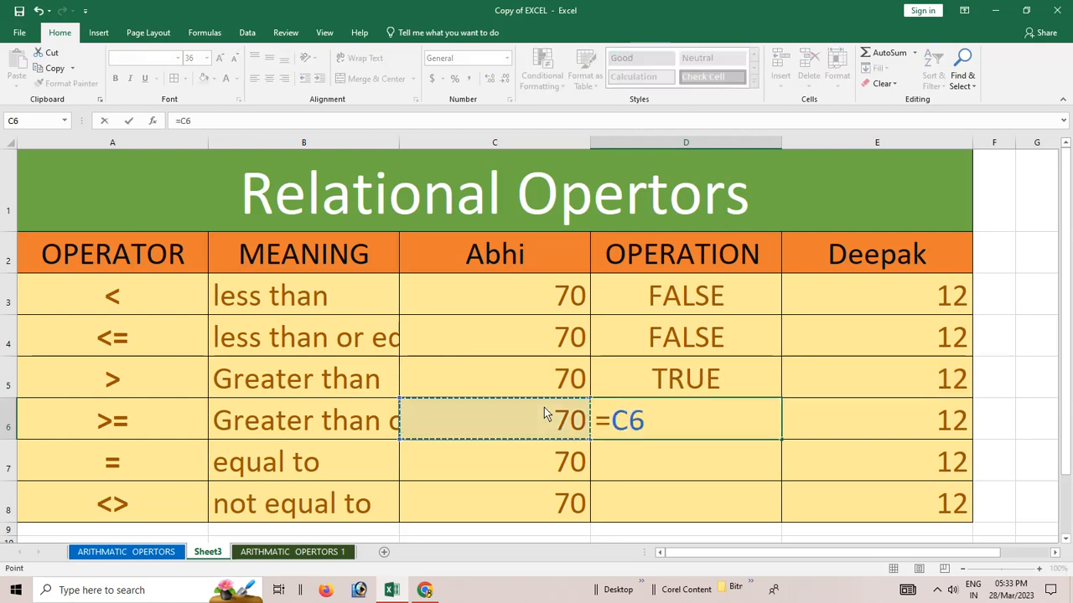
text(>=)
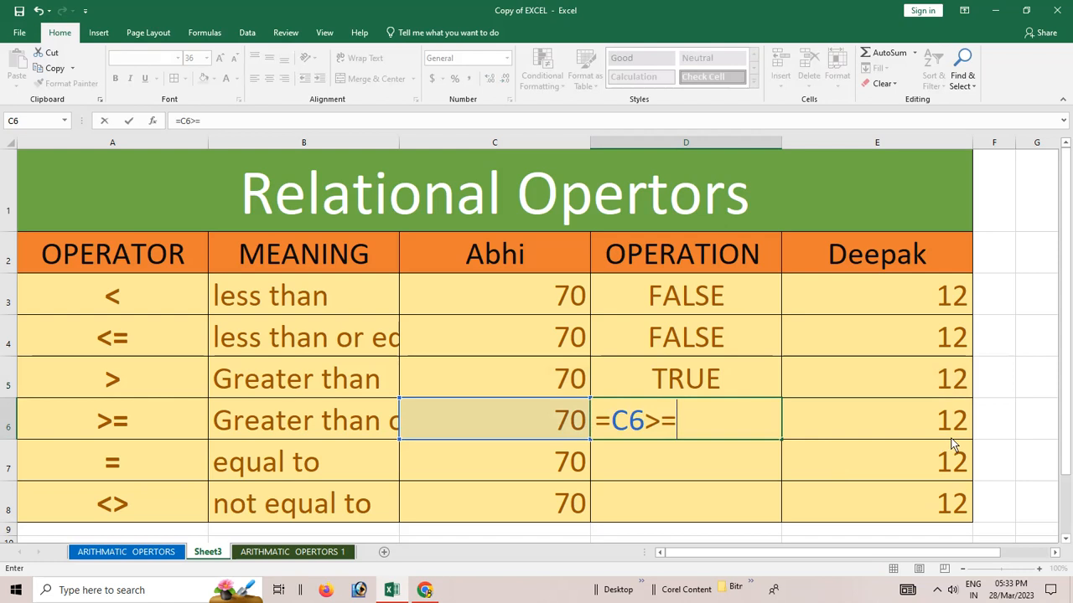
click(927, 434)
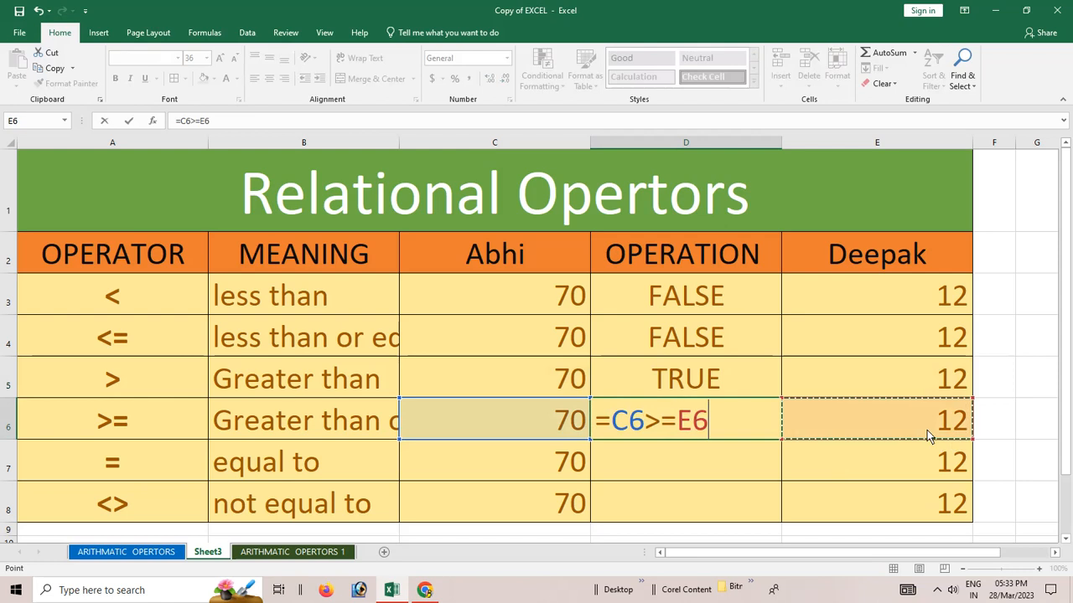
key(Return)
Enter the equal-to formula =C7=E7 in the OPERATION column's cell D7
text(=)
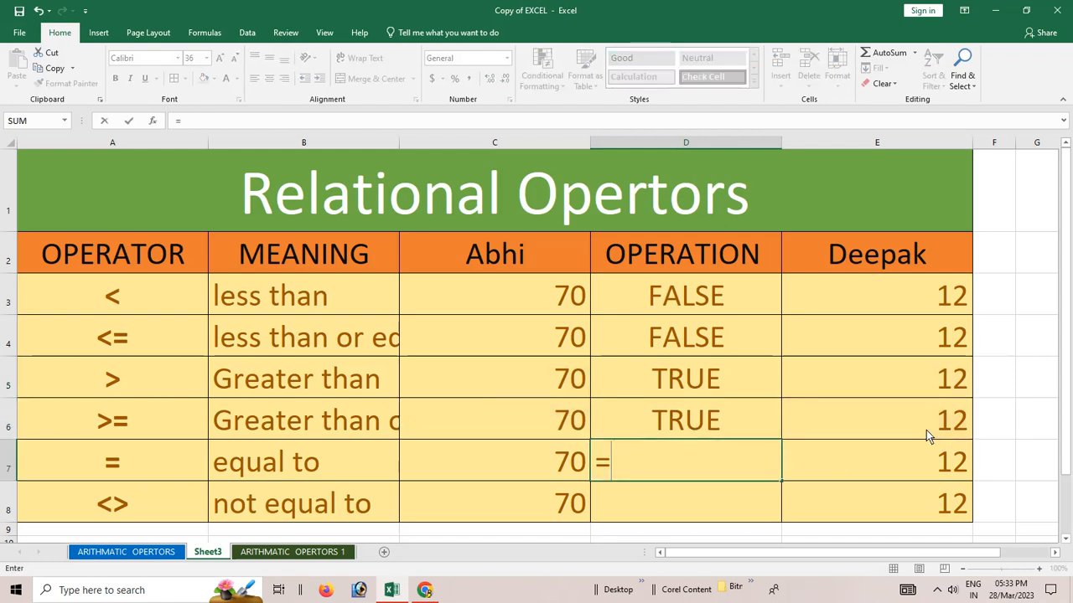
click(570, 459)
text(=)
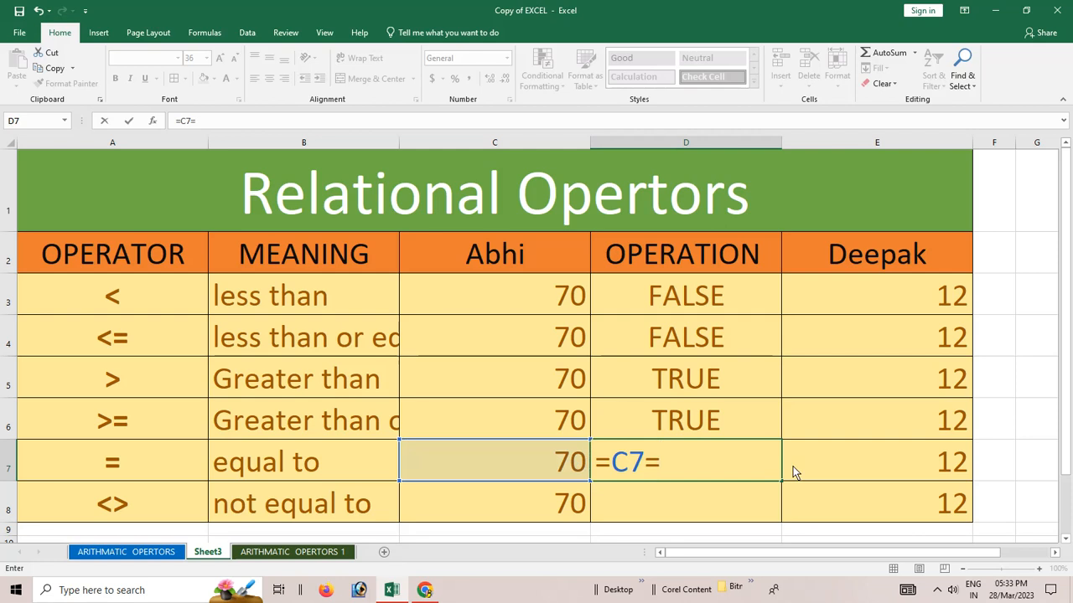
click(843, 457)
key(Return)
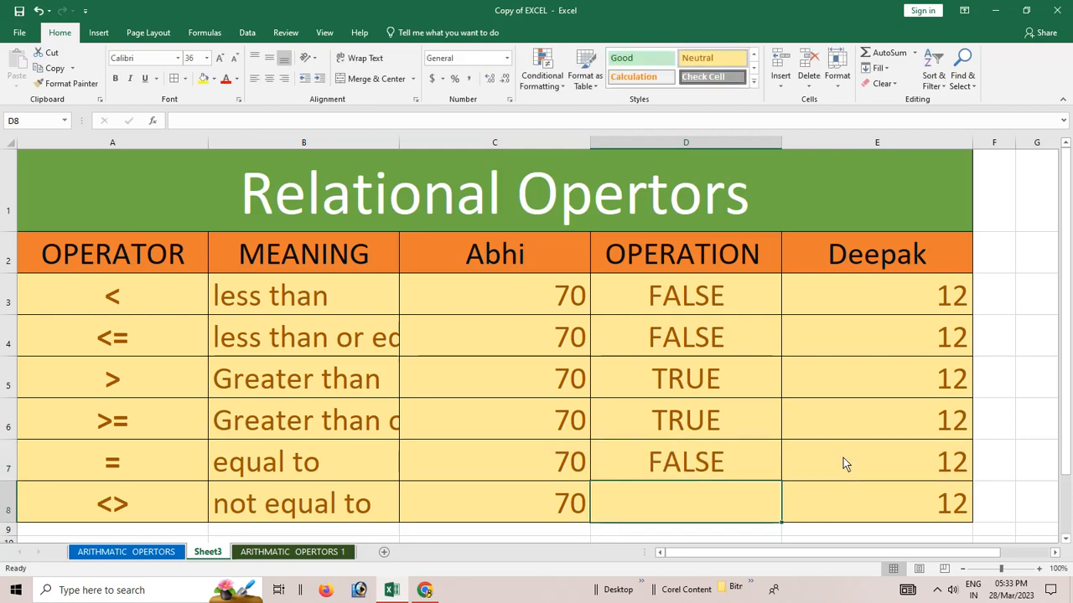
Enter the not-equal formula =C8<>E8 in the OPERATION column's cell D8, and select the whole table A1:E8
text(=)
click(576, 503)
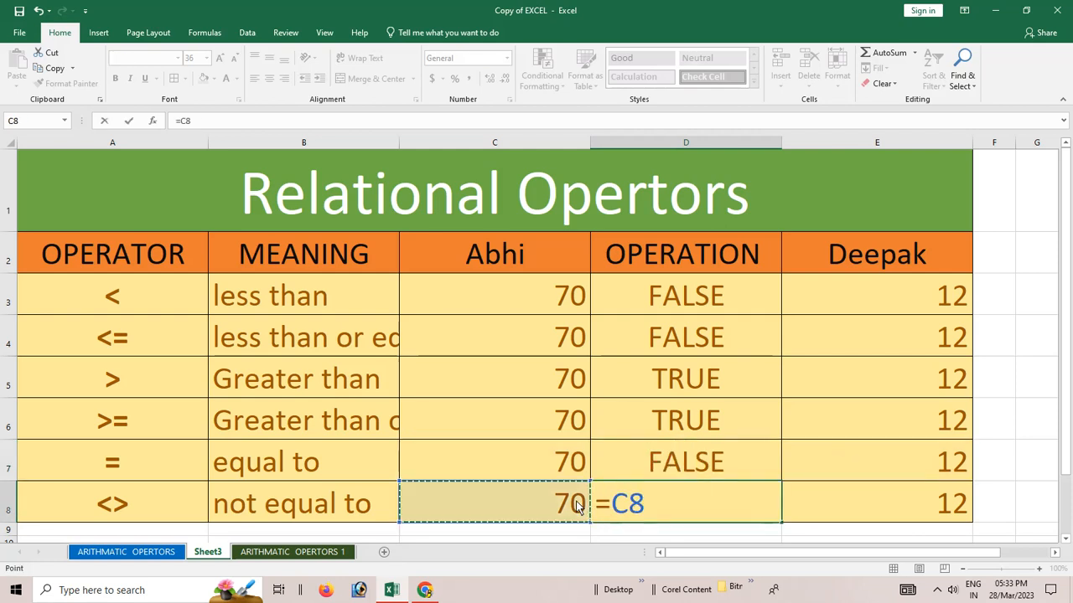
text(<>)
click(813, 508)
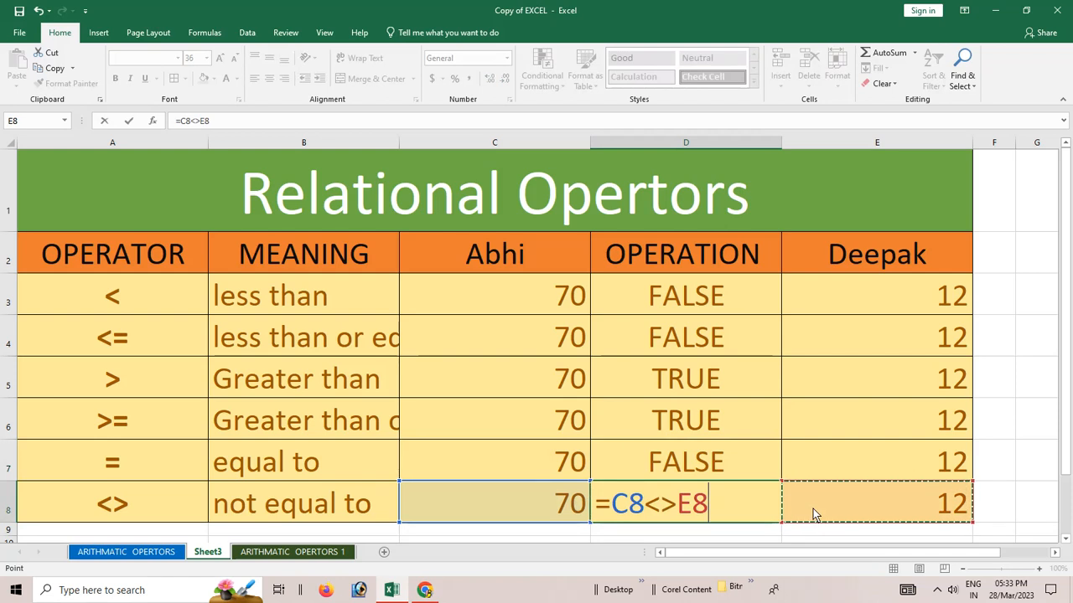
key(Return)
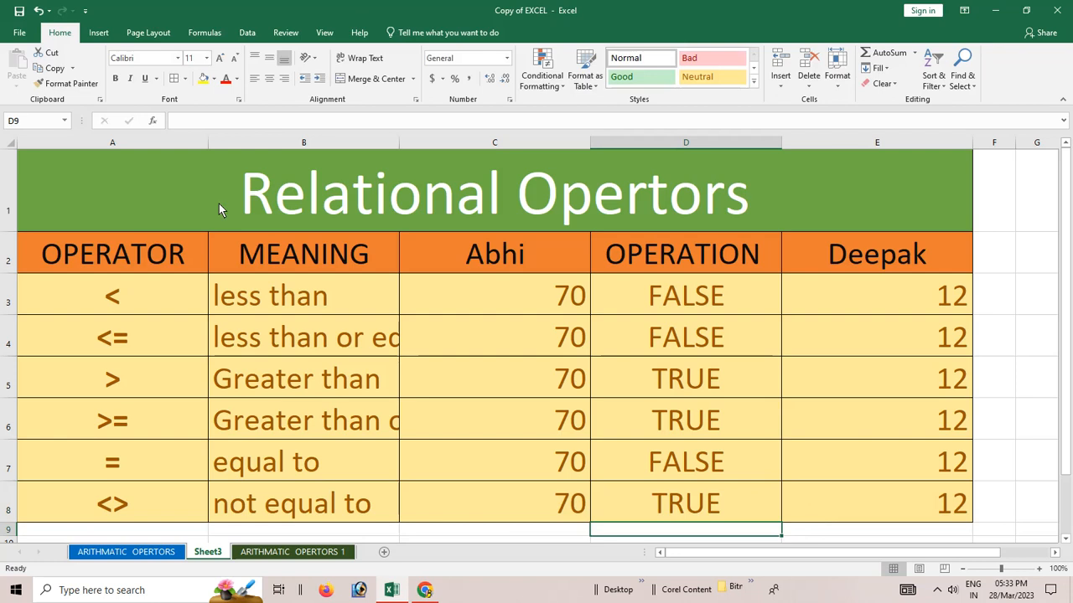
drag(219, 203, 478, 520)
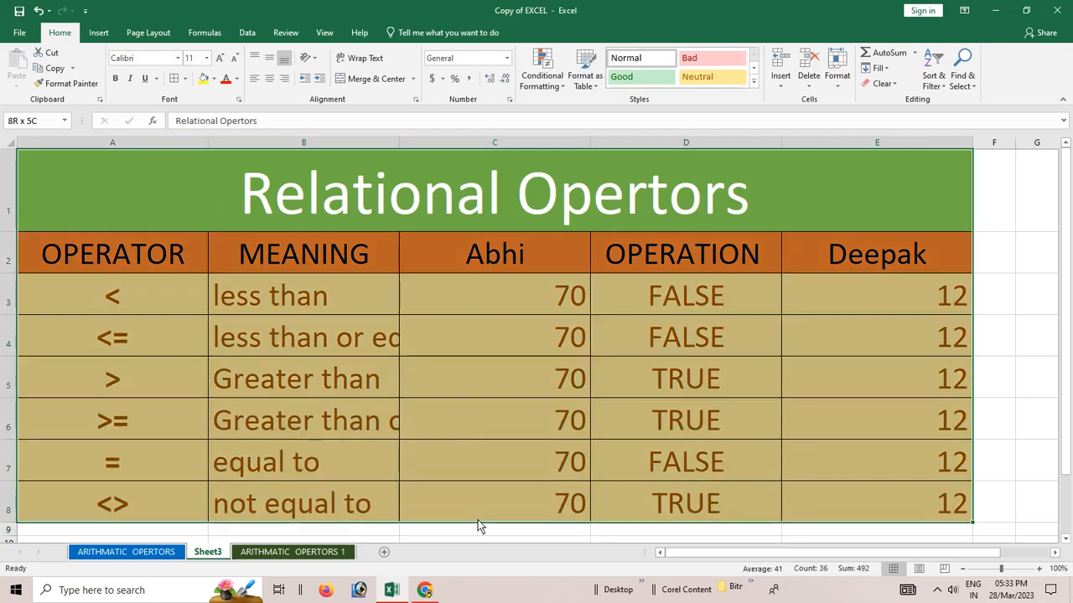